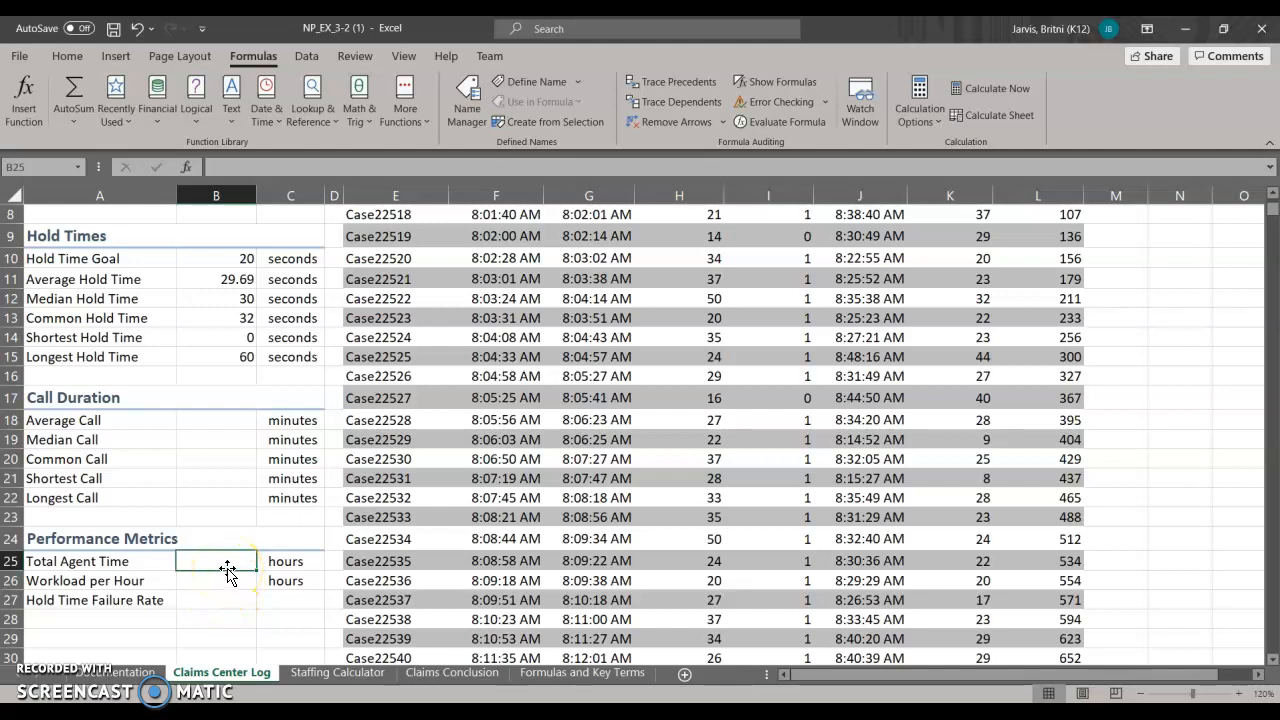
Calculate Total Agent Time in cell B25 with the formula =SUM(K:K)/60
{"action": "type", "text": "="}
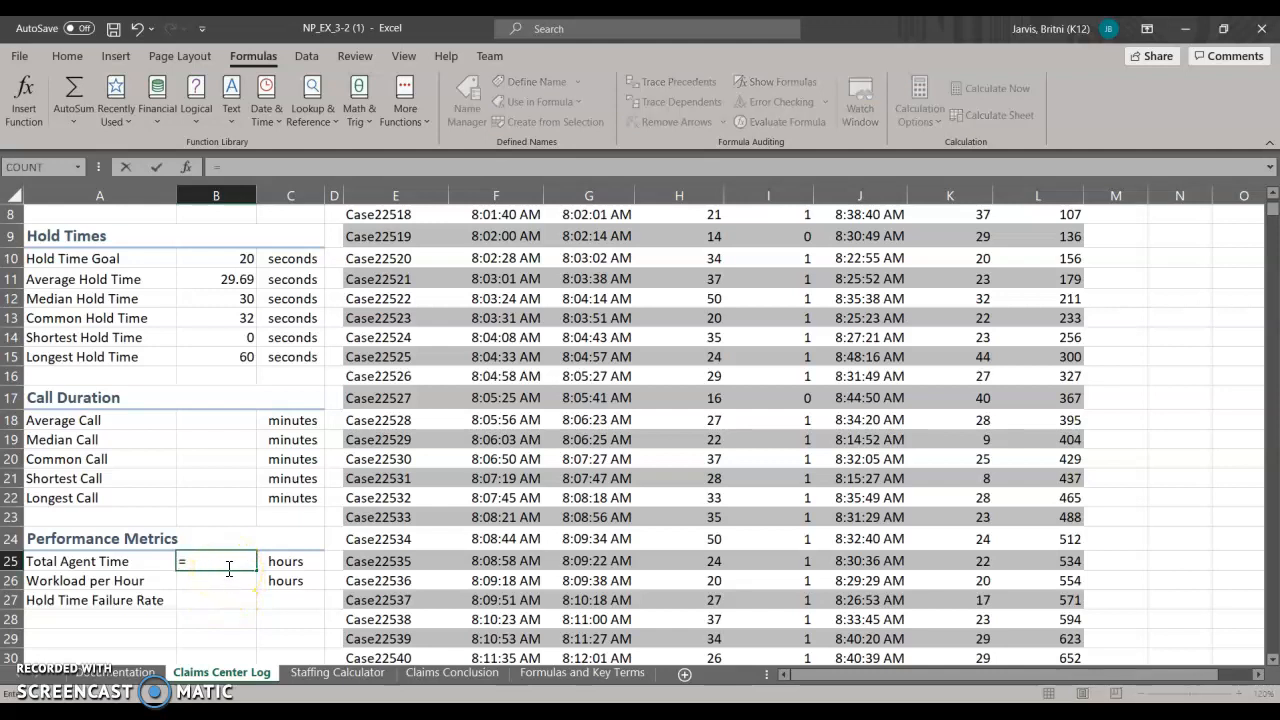
{"action": "type", "text": "f"}
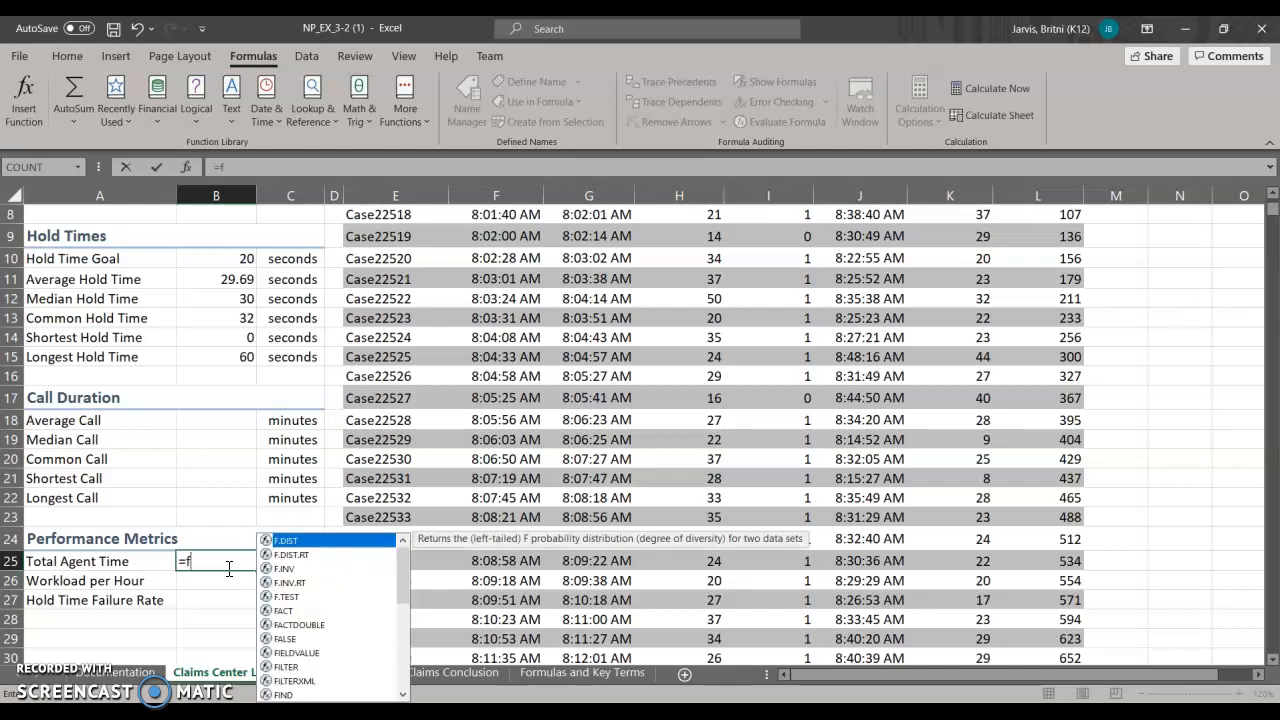
{"action": "key", "text": "BackSpace"}
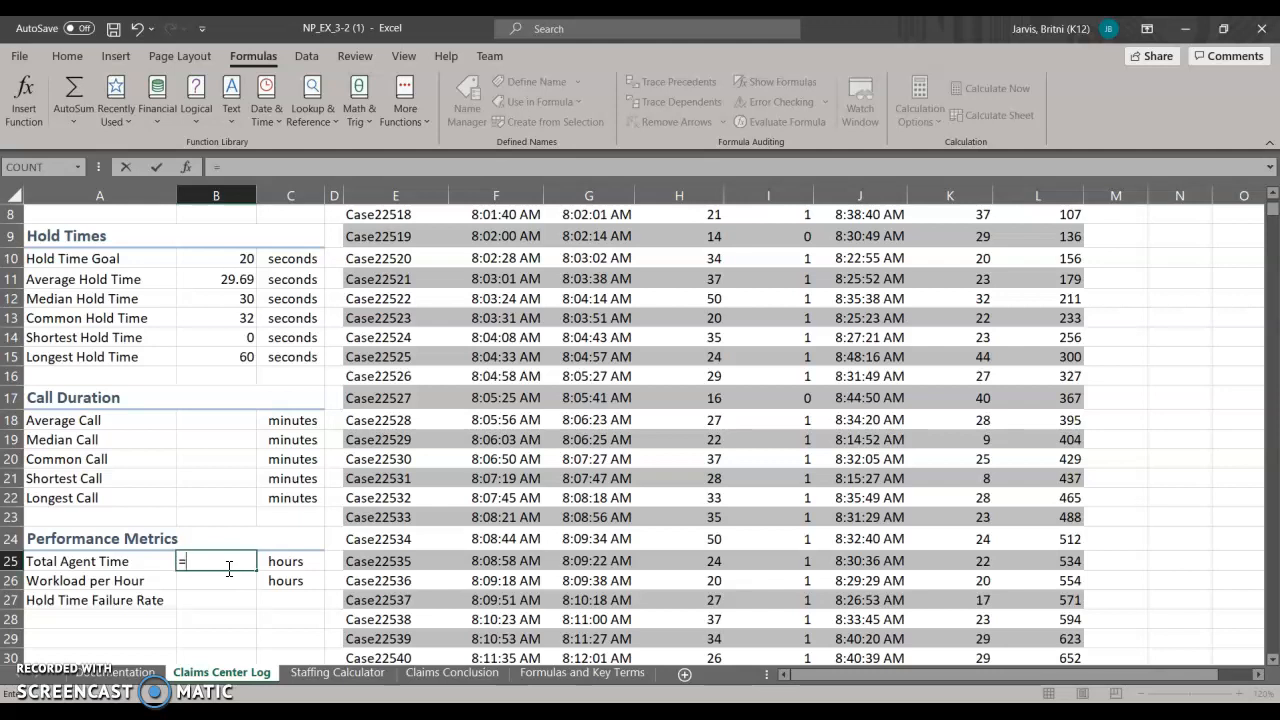
{"action": "type", "text": "SUM"}
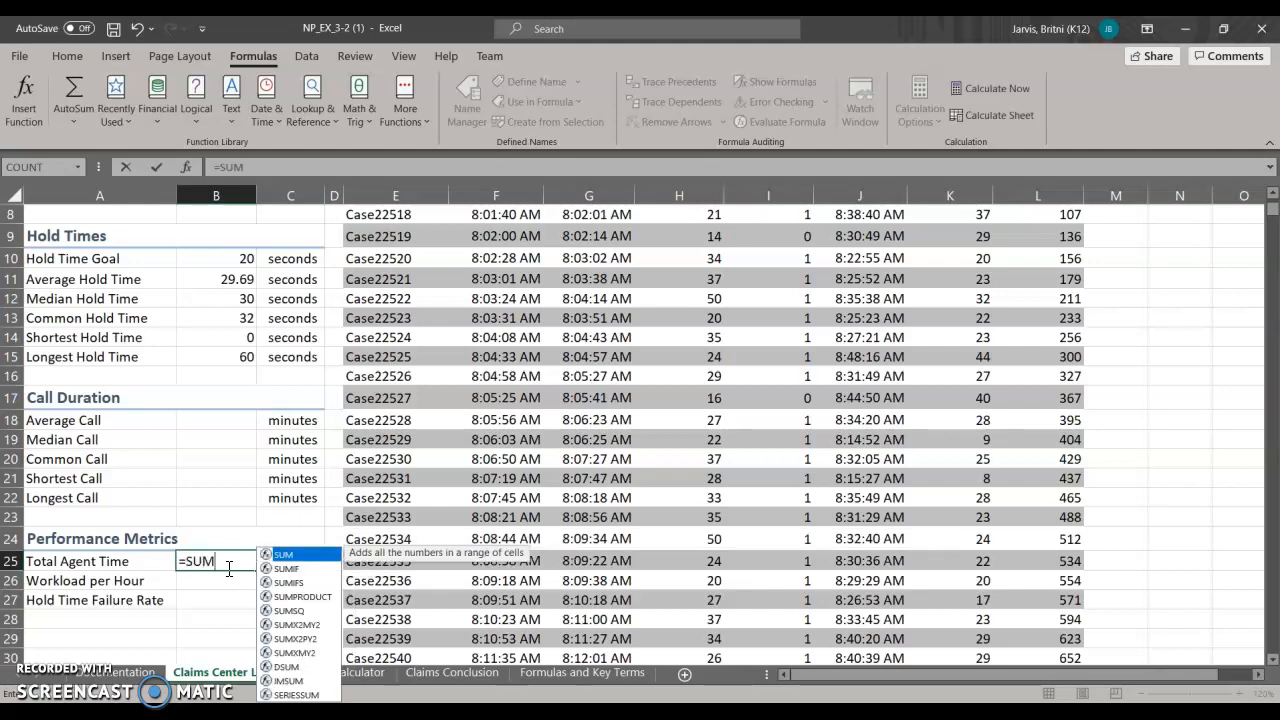
{"action": "type", "text": "("}
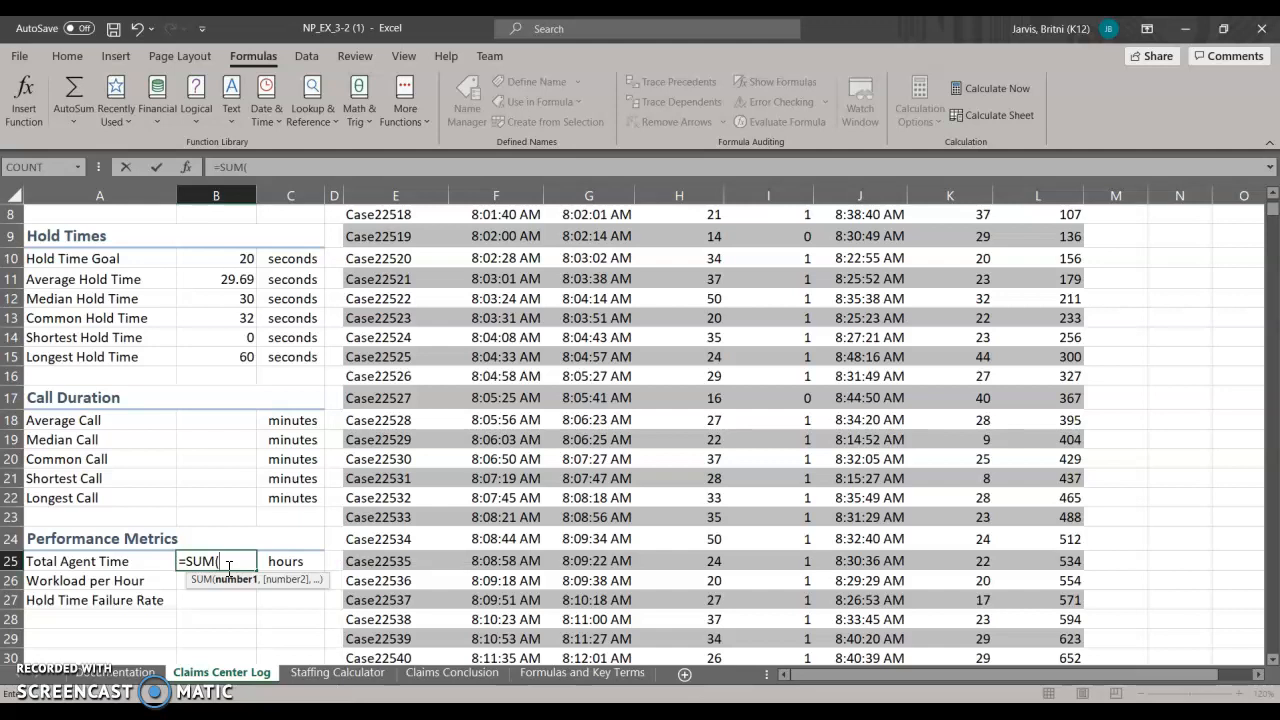
{"action": "type", "text": "K:K"}
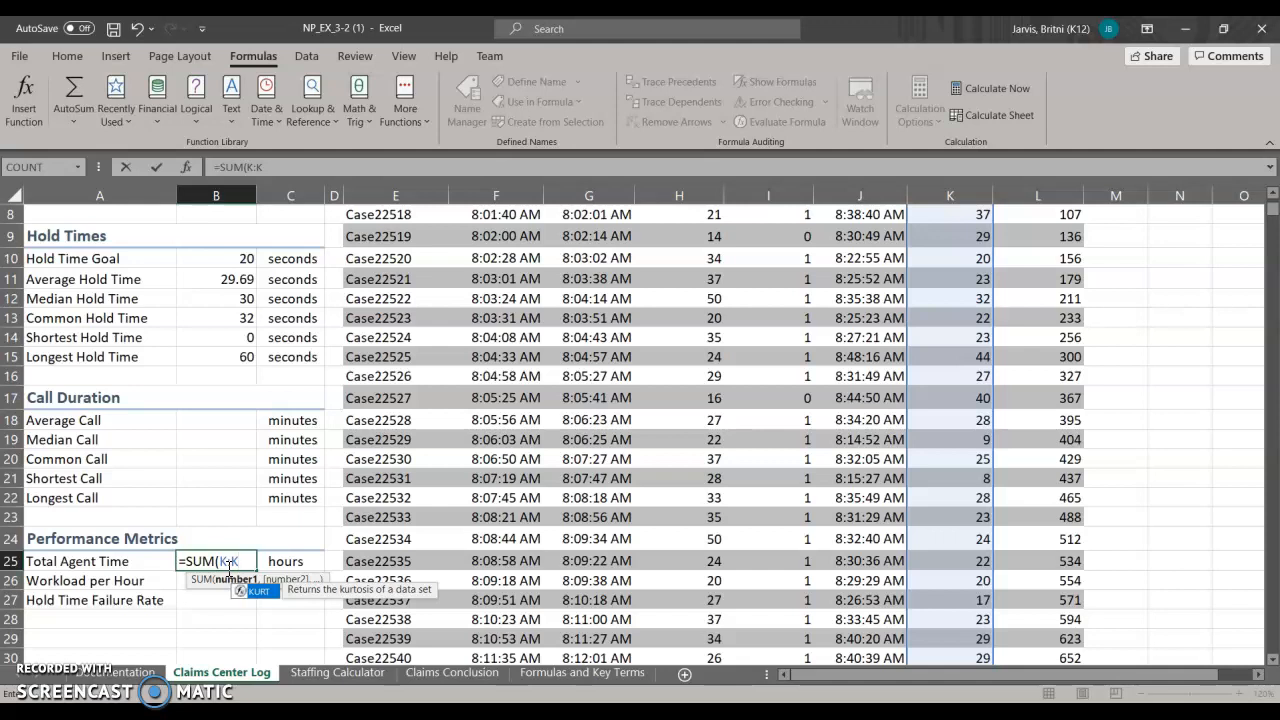
{"action": "type", "text": ")/60"}
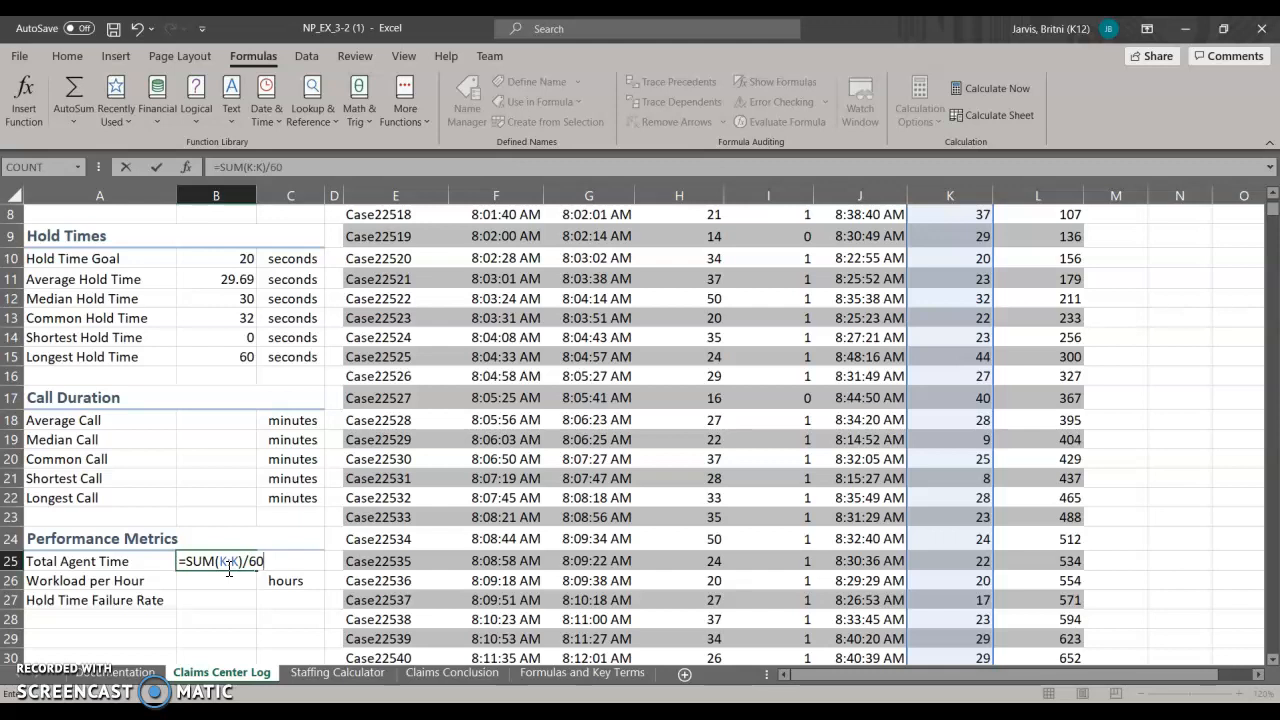
{"action": "key", "text": "Return"}
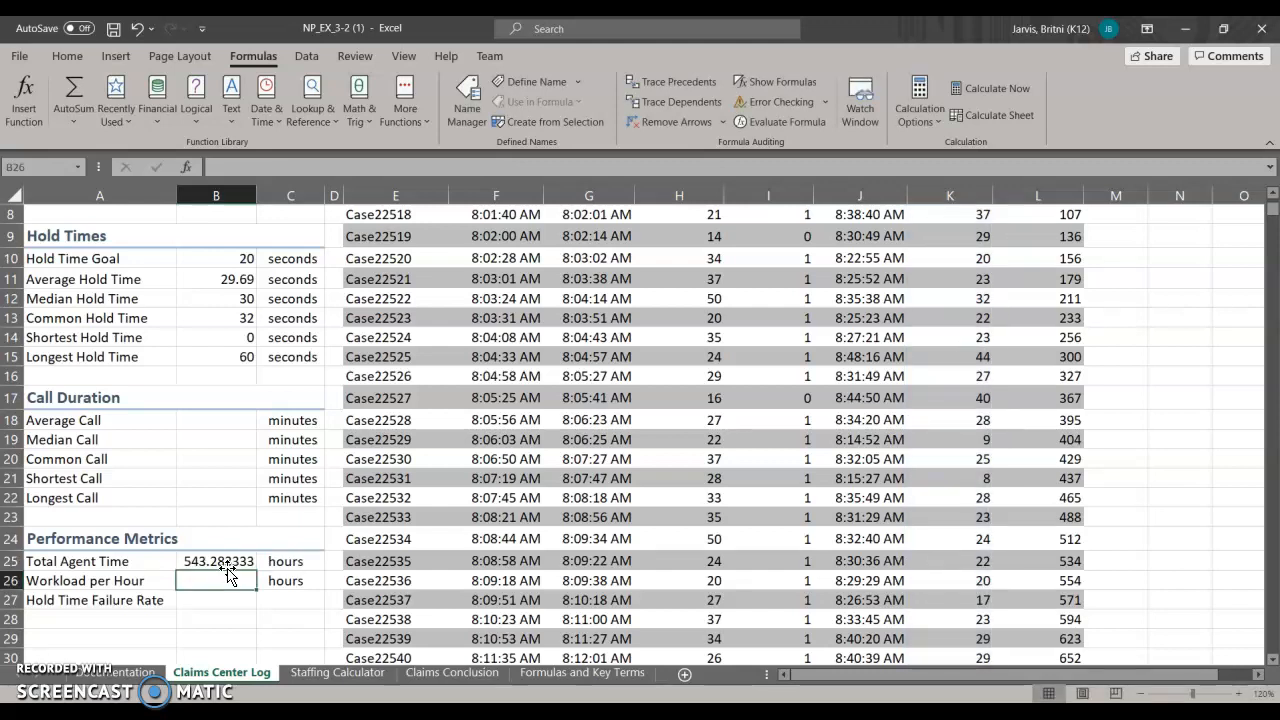
Format the Total Agent Time value in B25 to show no decimal places
{"action": "left_click", "coordinate": [222, 561]}
{"action": "left_click", "coordinate": [67, 66]}
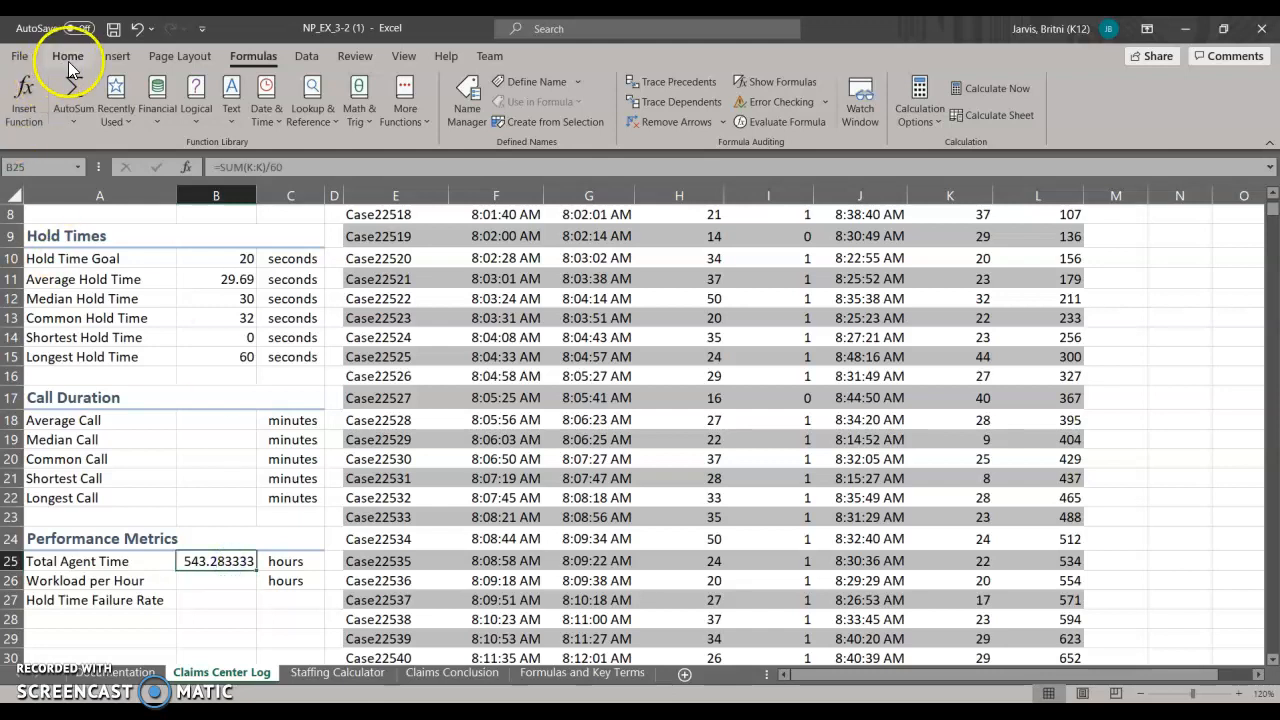
{"action": "left_click", "coordinate": [66, 64]}
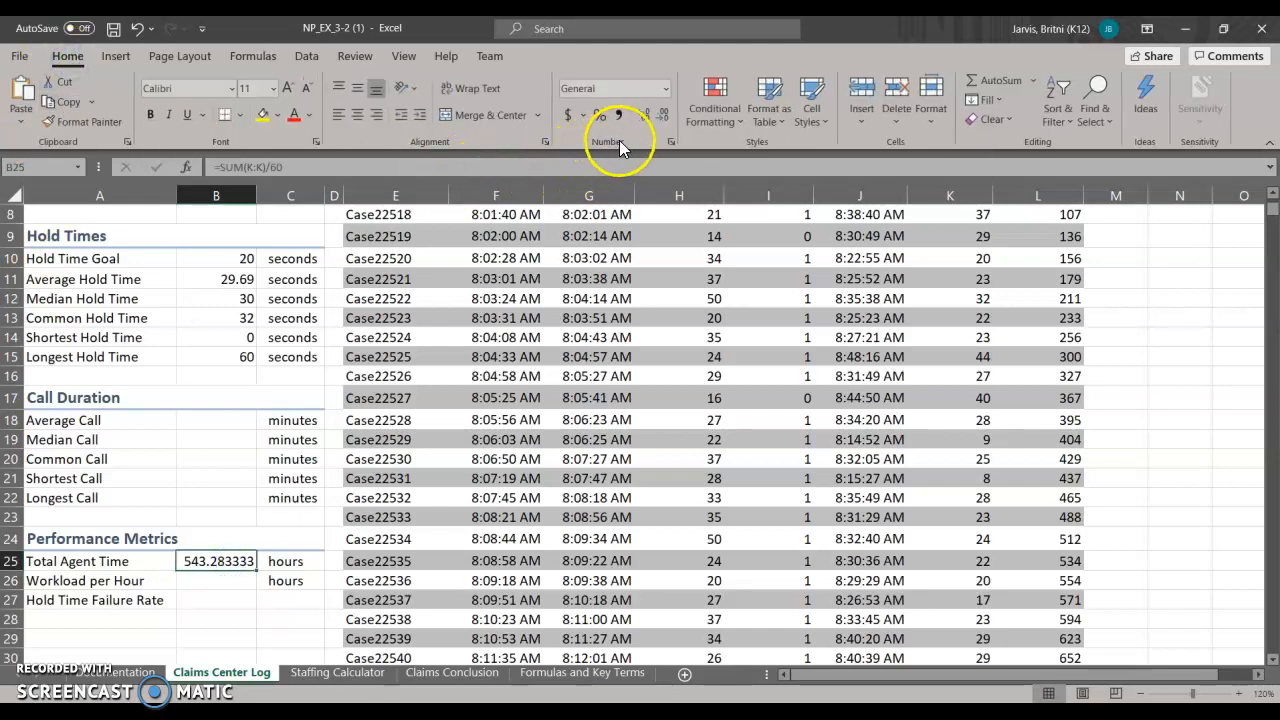
{"action": "left_click", "coordinate": [660, 117]}
{"action": "left_click", "coordinate": [660, 117]}
{"action": "left_click", "coordinate": [660, 117]}
{"action": "left_click", "coordinate": [660, 117]}
{"action": "left_click", "coordinate": [660, 117]}
{"action": "left_click", "coordinate": [660, 117]}
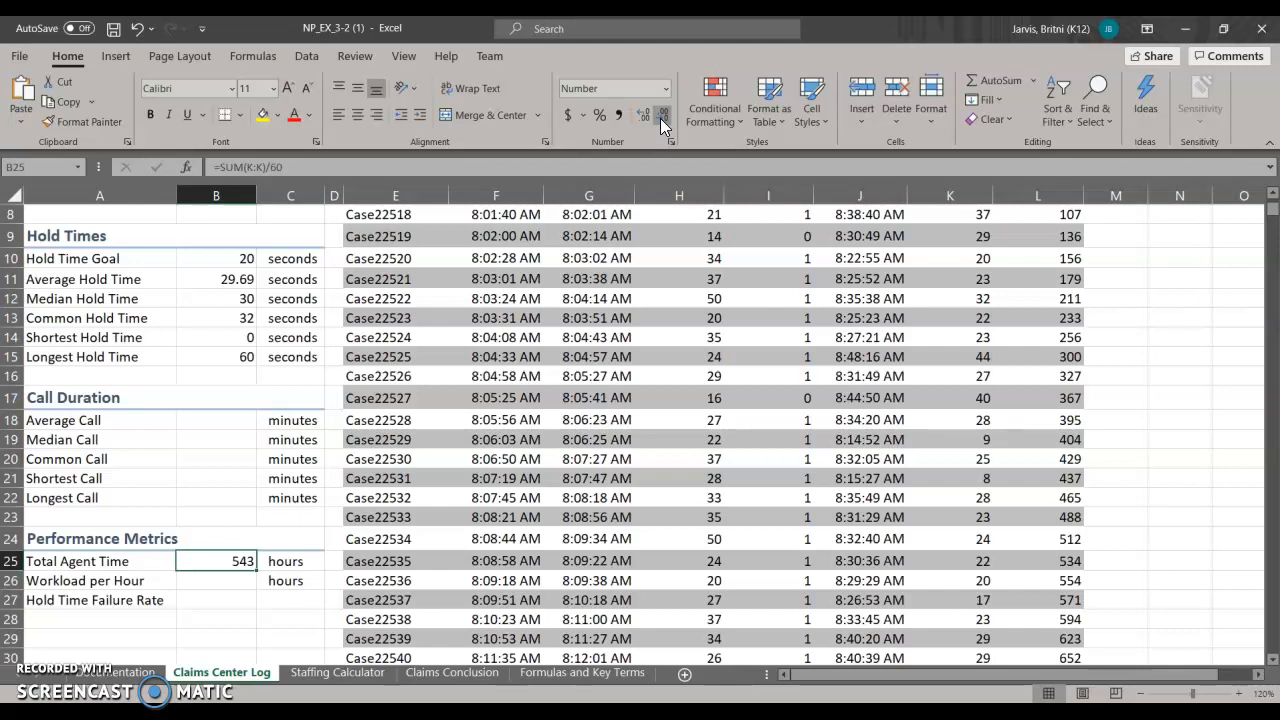
Calculate Workload per Hour in cell B26 with the formula =B25/B5
{"action": "left_click", "coordinate": [247, 583]}
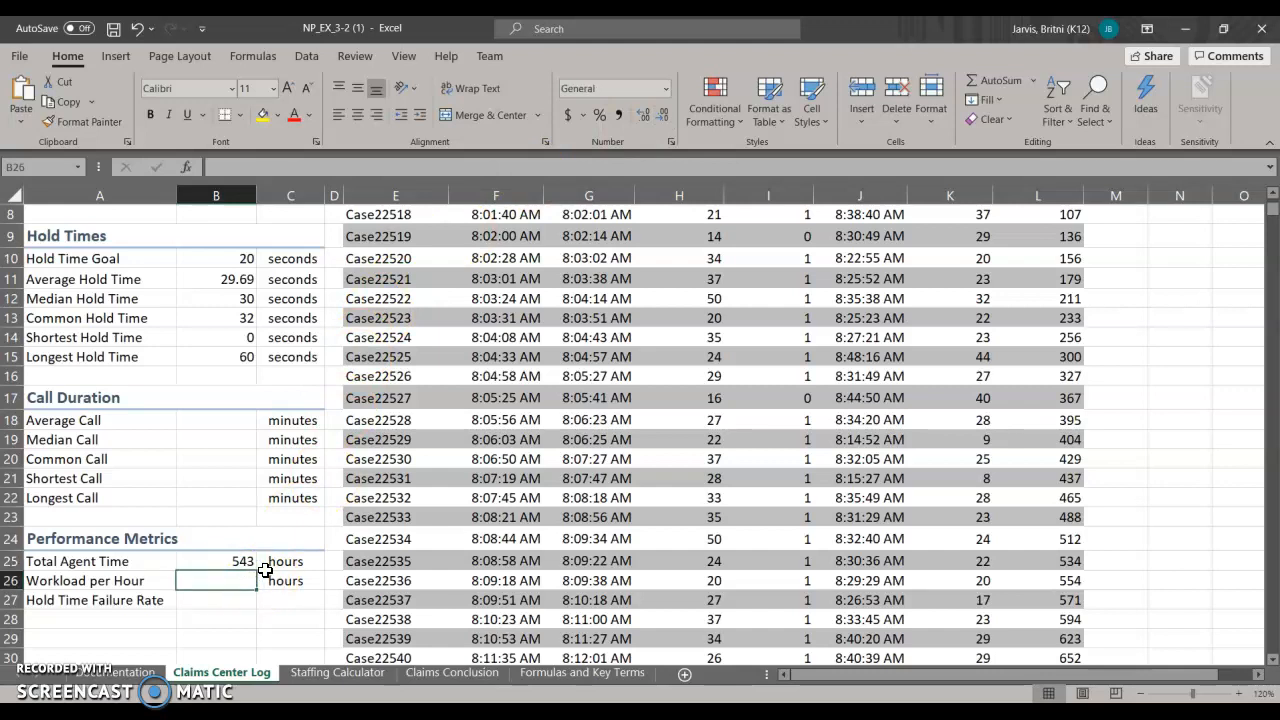
{"action": "type", "text": "="}
{"action": "left_click", "coordinate": [205, 566]}
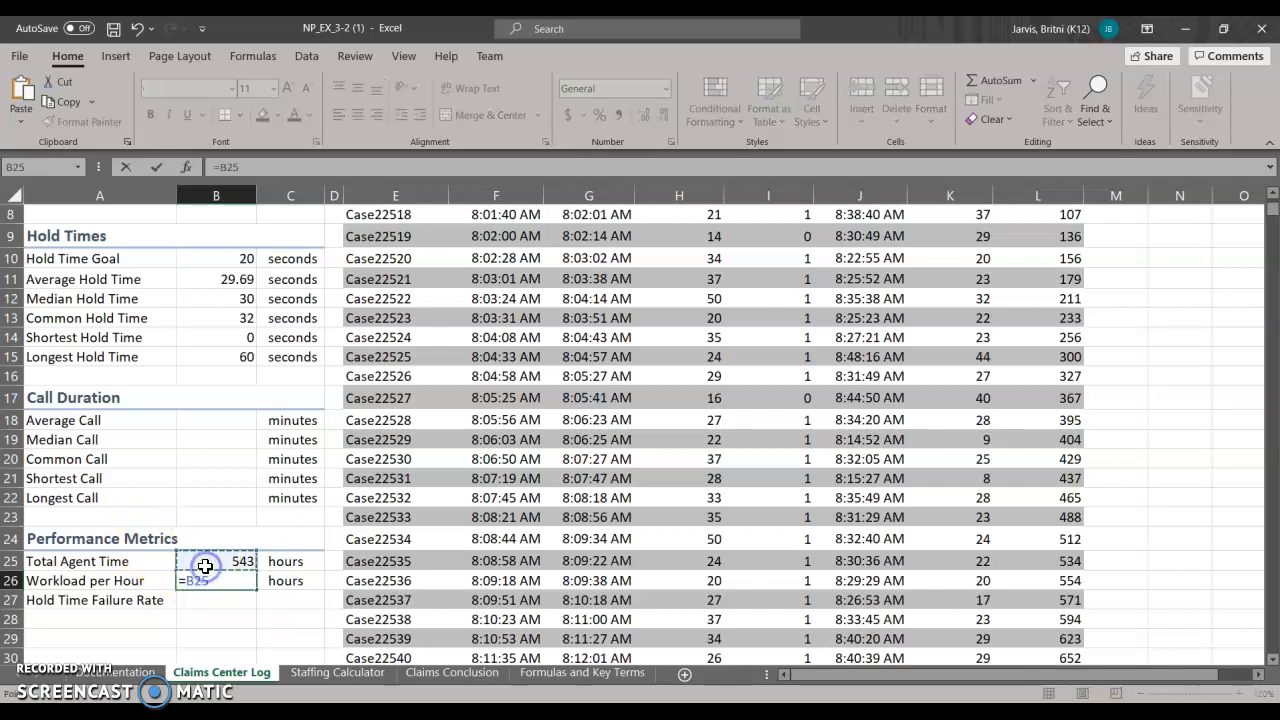
{"action": "type", "text": "/"}
{"action": "scroll", "coordinate": [205, 566], "scroll_direction": "up", "scroll_amount": 2}
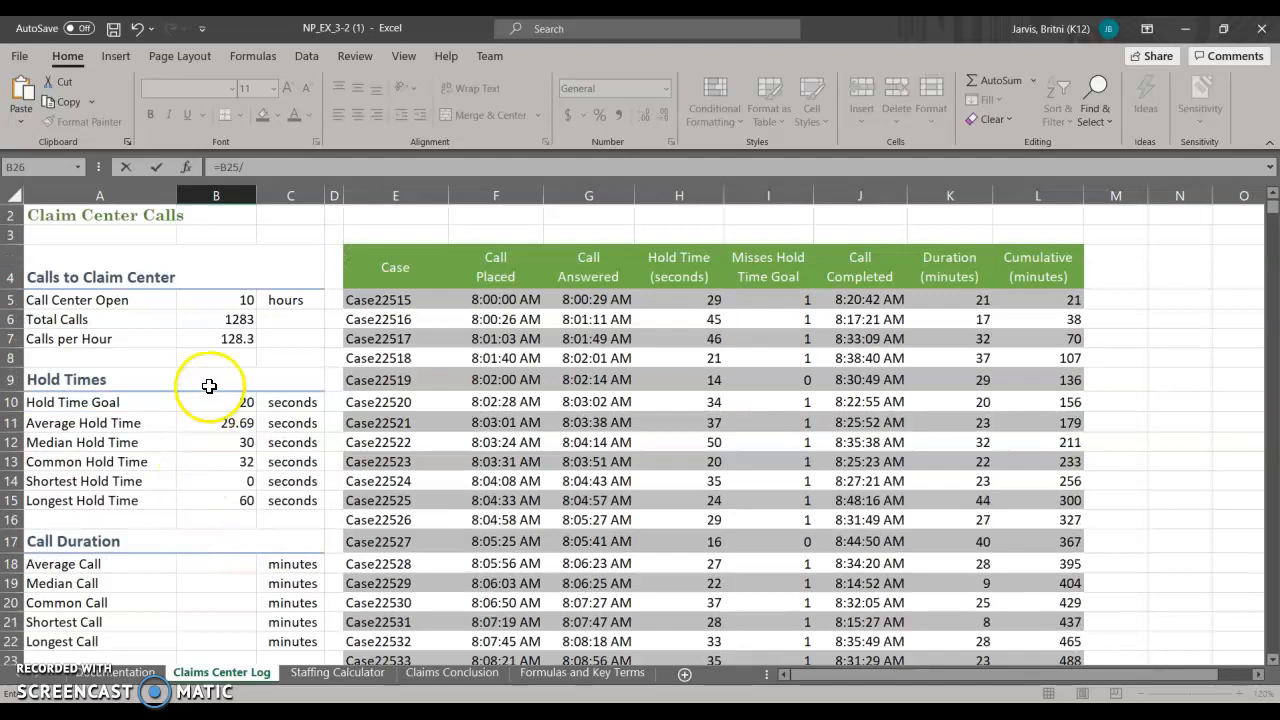
{"action": "left_click", "coordinate": [236, 300]}
{"action": "scroll", "coordinate": [274, 496], "scroll_direction": "down", "scroll_amount": 3}
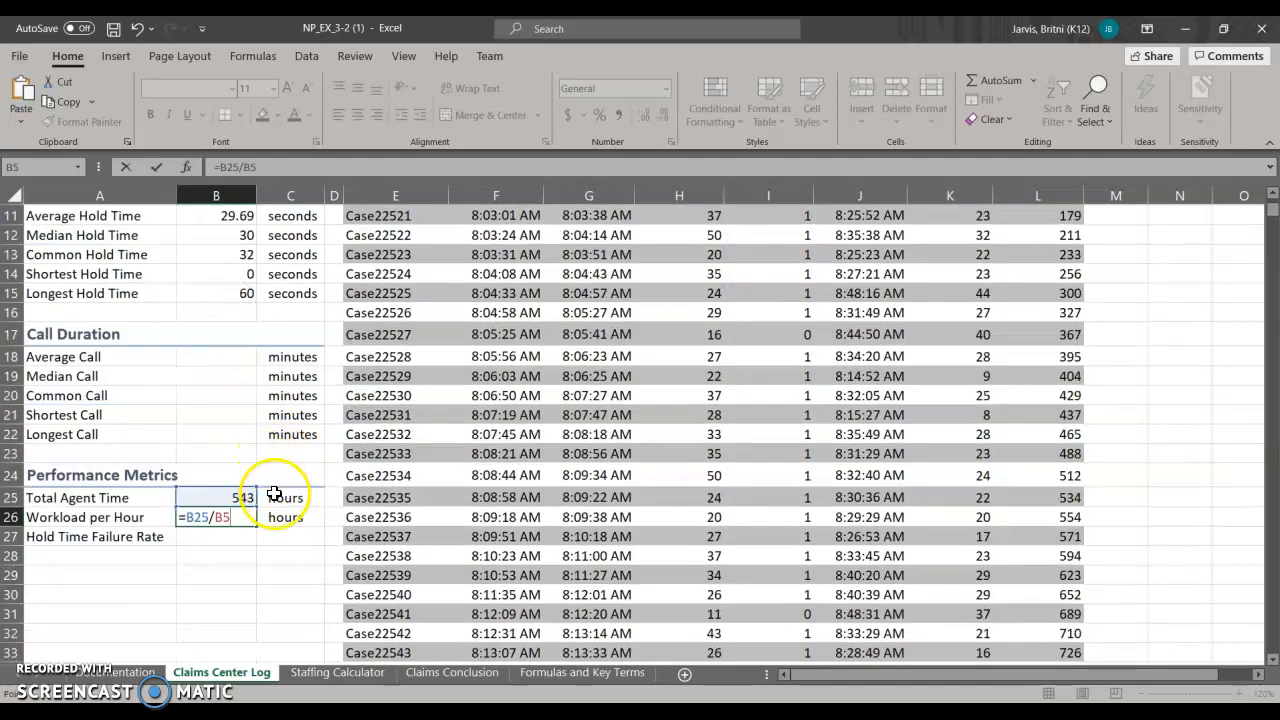
{"action": "key", "text": "Return"}
Format the Workload per Hour value in B26 to show one decimal place
{"action": "left_click", "coordinate": [238, 520]}
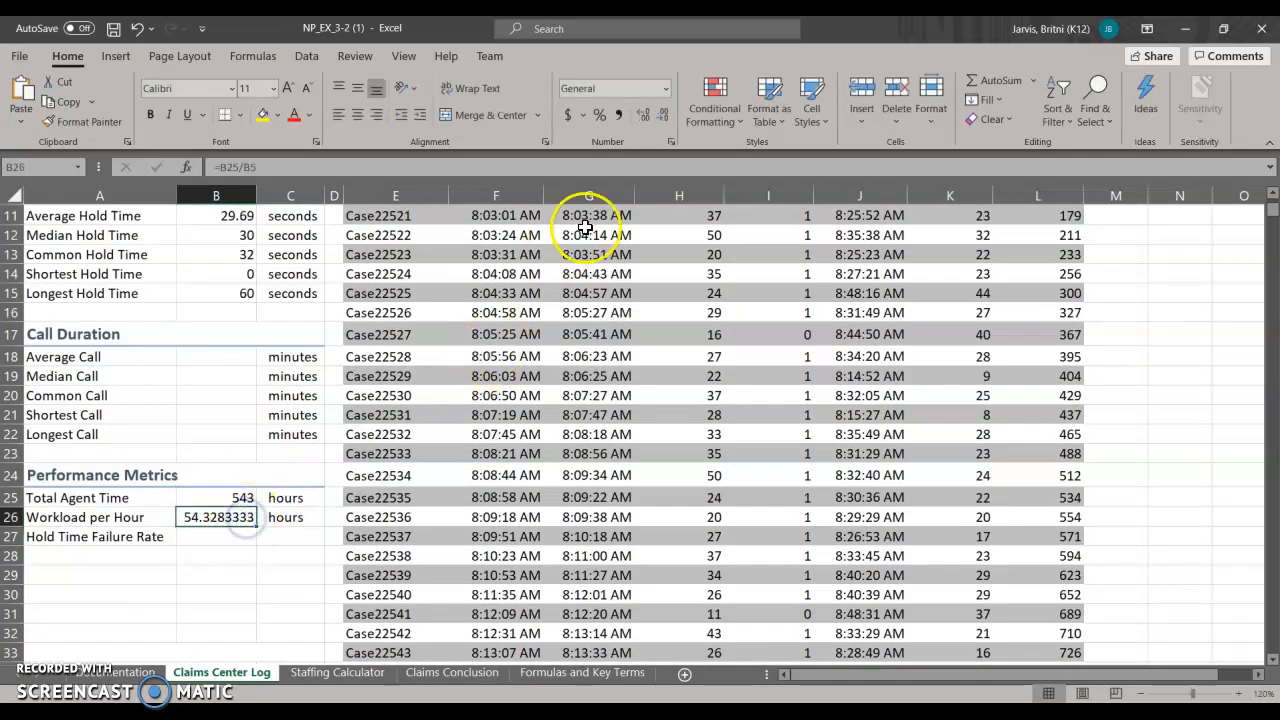
{"action": "left_click", "coordinate": [663, 116]}
{"action": "left_click", "coordinate": [663, 116]}
{"action": "left_click", "coordinate": [663, 116]}
{"action": "left_click", "coordinate": [663, 116]}
{"action": "left_click", "coordinate": [663, 116]}
{"action": "left_click", "coordinate": [663, 116]}
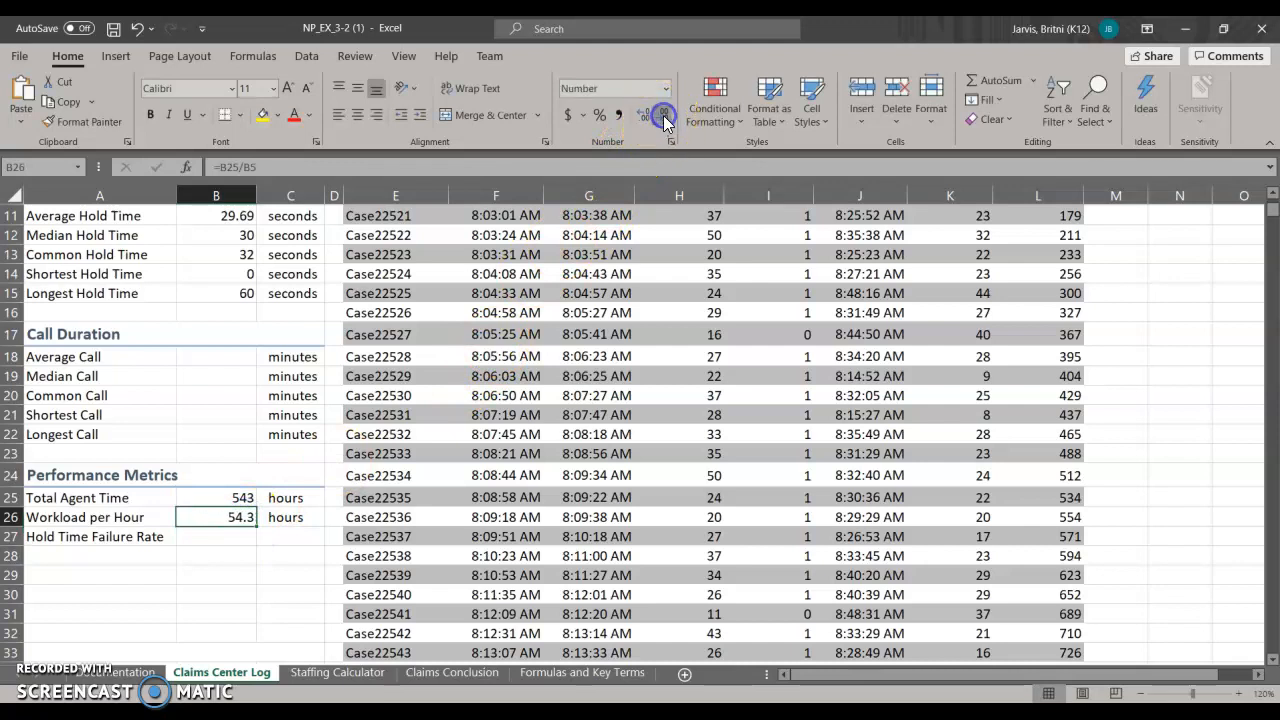
Calculate the Hold Time Failure Rate in cell B27 with the formula =SUM(I:I)/B6
{"action": "left_click", "coordinate": [233, 528]}
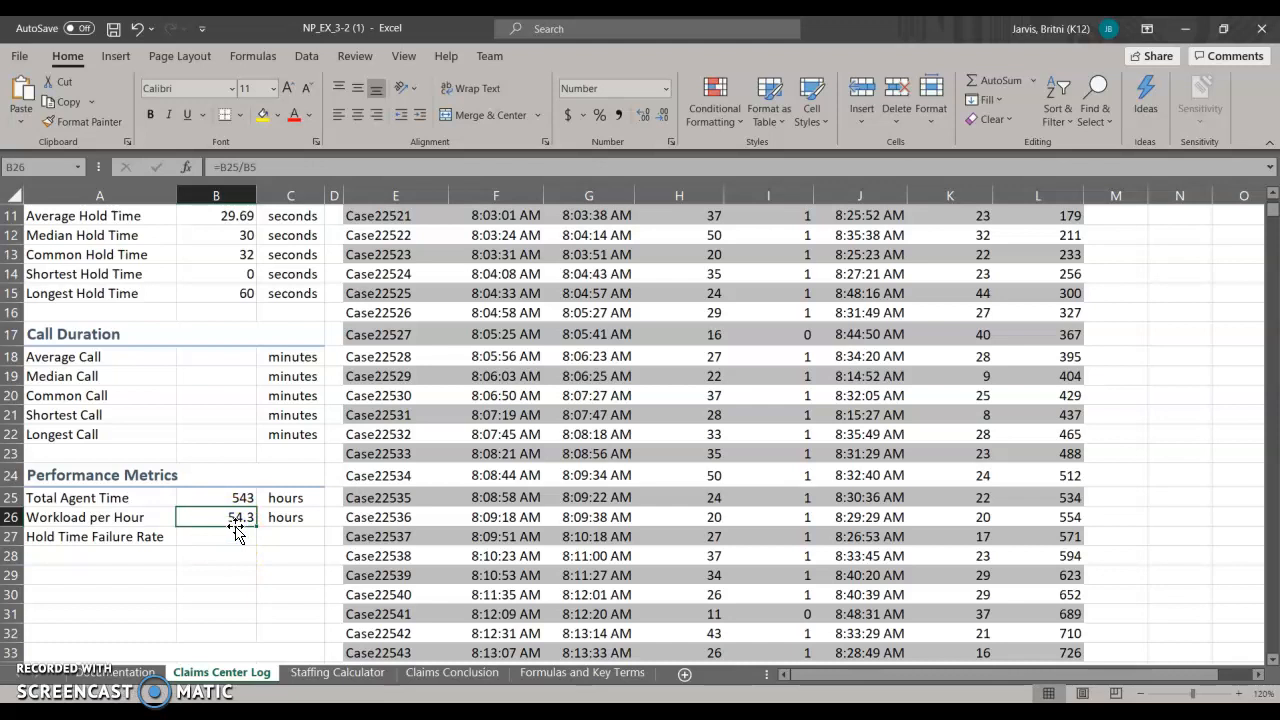
{"action": "left_click", "coordinate": [236, 541]}
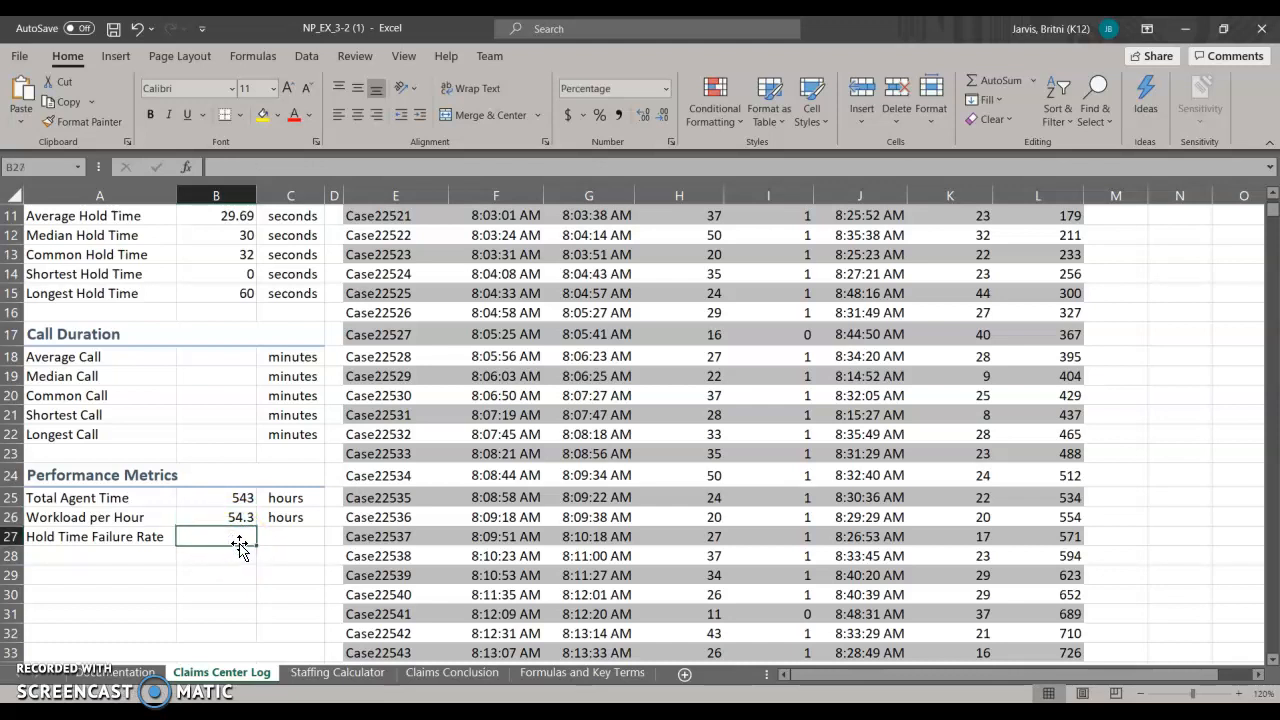
{"action": "left_click", "coordinate": [229, 549]}
{"action": "type", "text": "=SUM"}
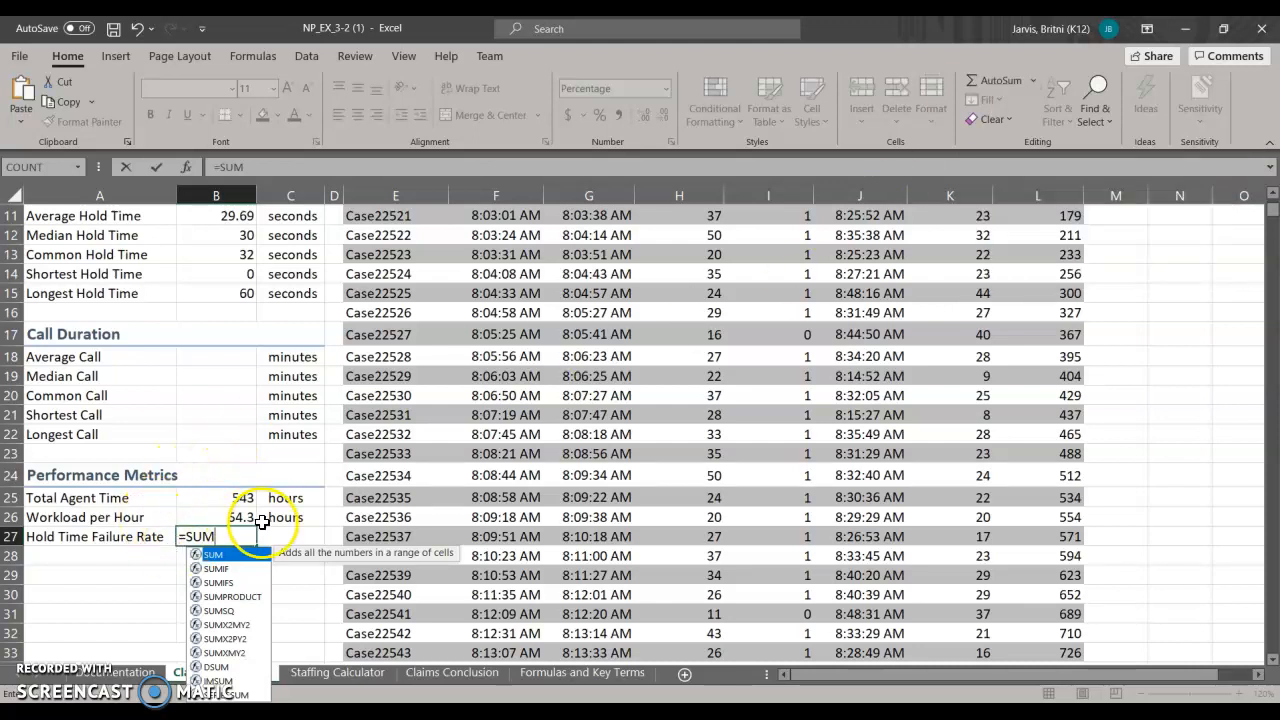
{"action": "double_click", "coordinate": [206, 556]}
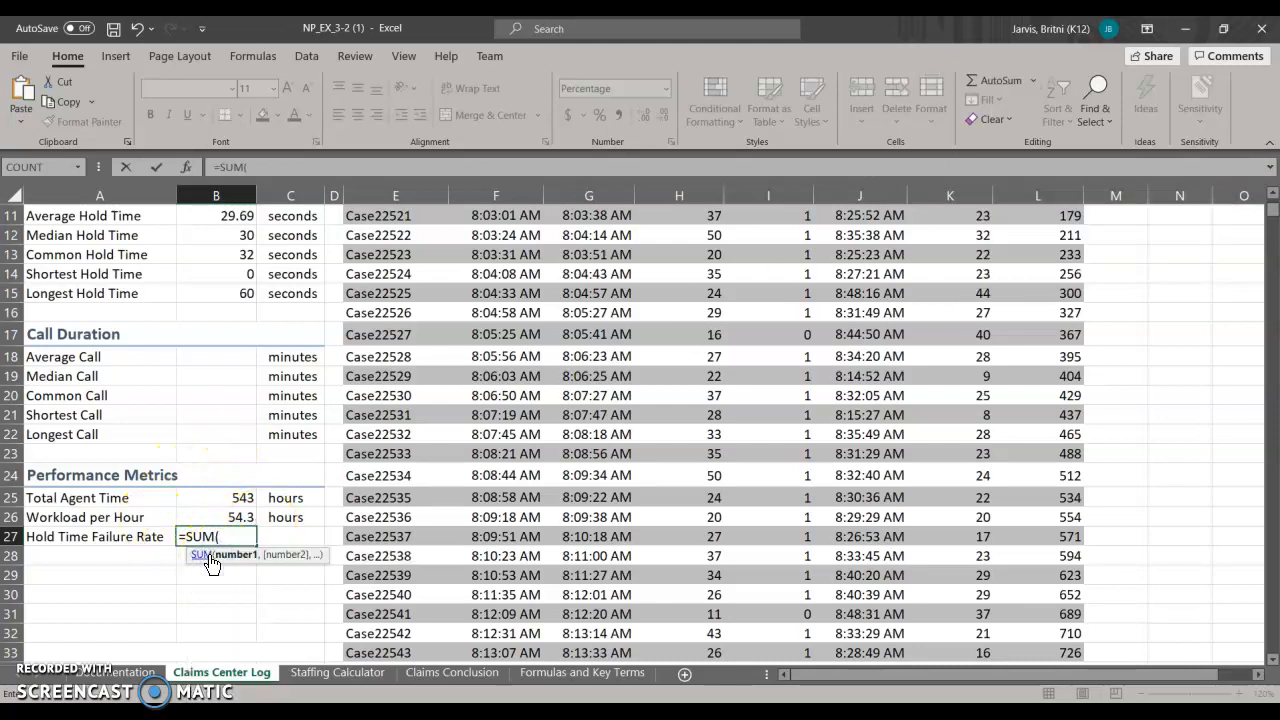
{"action": "type", "text": "I:I"}
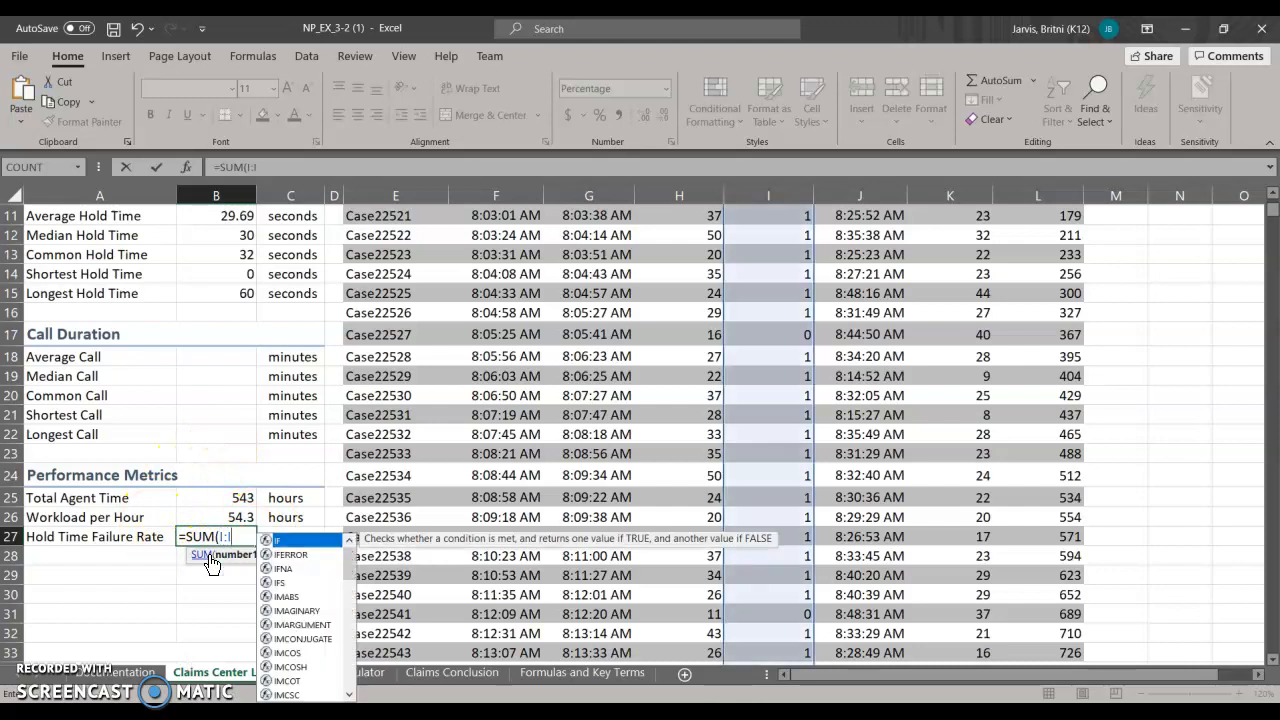
{"action": "type", "text": ")/"}
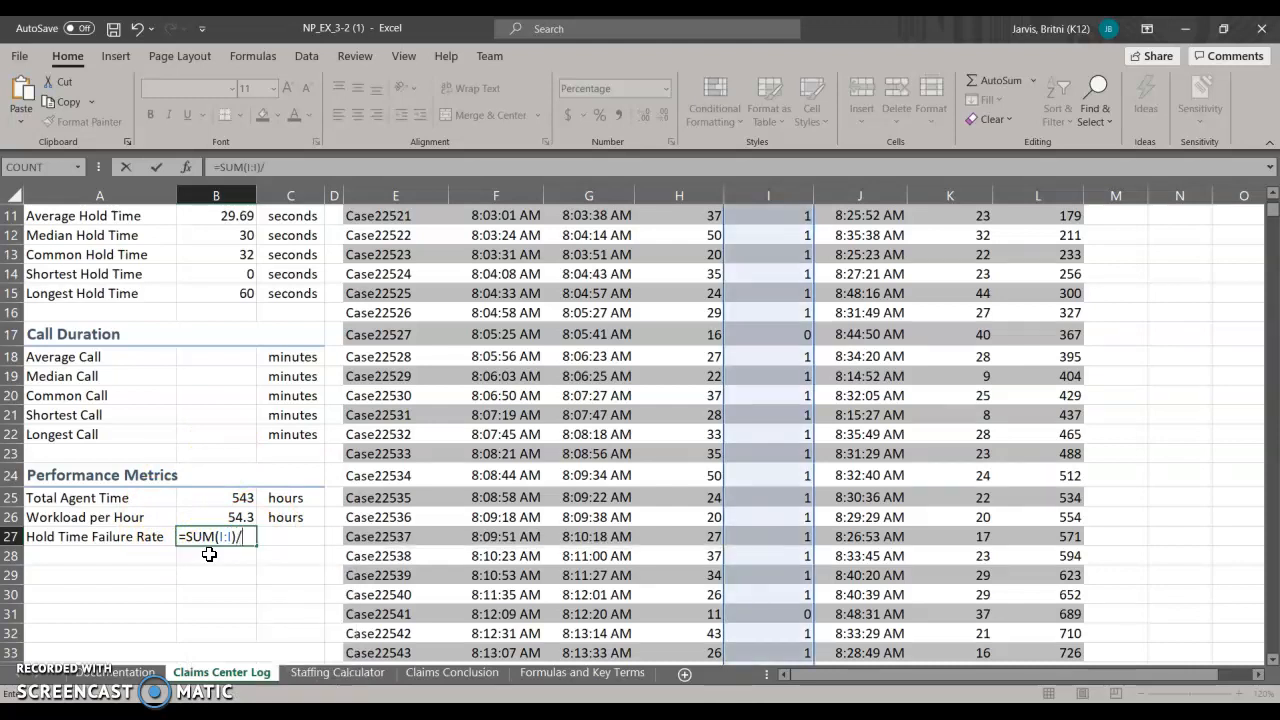
{"action": "scroll", "coordinate": [200, 545], "scroll_direction": "up", "scroll_amount": 1}
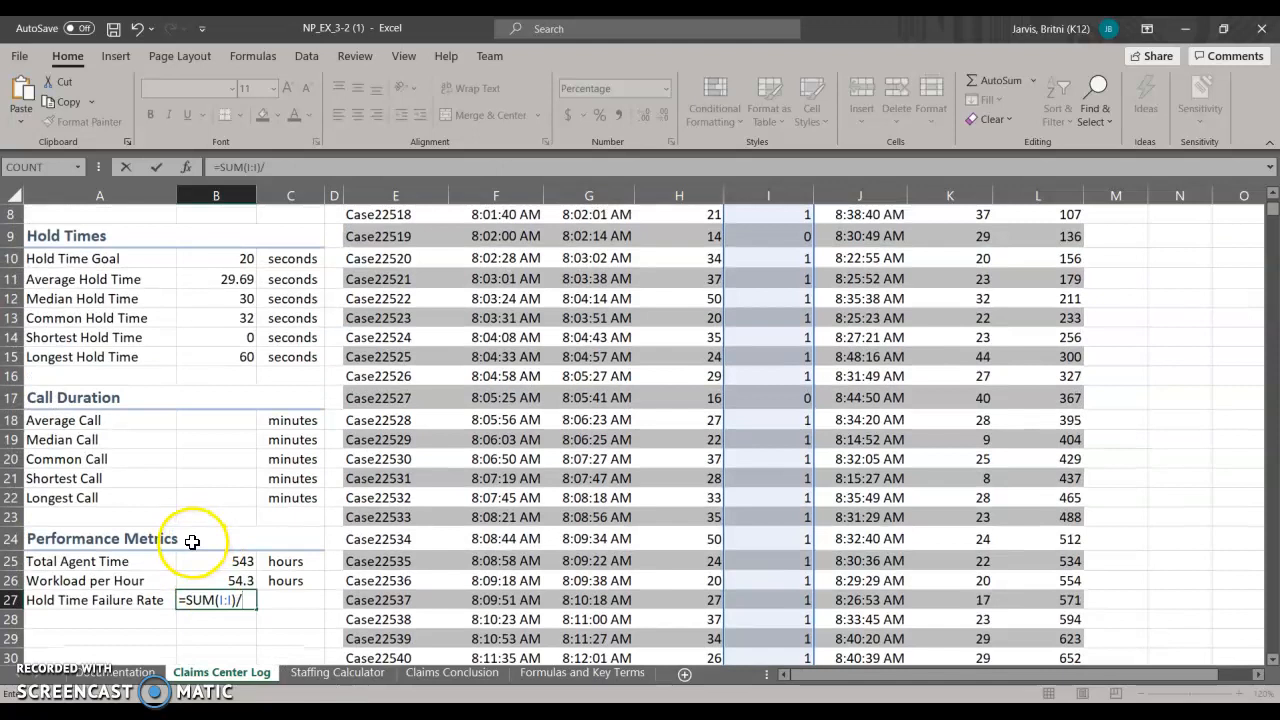
{"action": "scroll", "coordinate": [192, 541], "scroll_direction": "up", "scroll_amount": 2}
{"action": "left_click", "coordinate": [232, 319]}
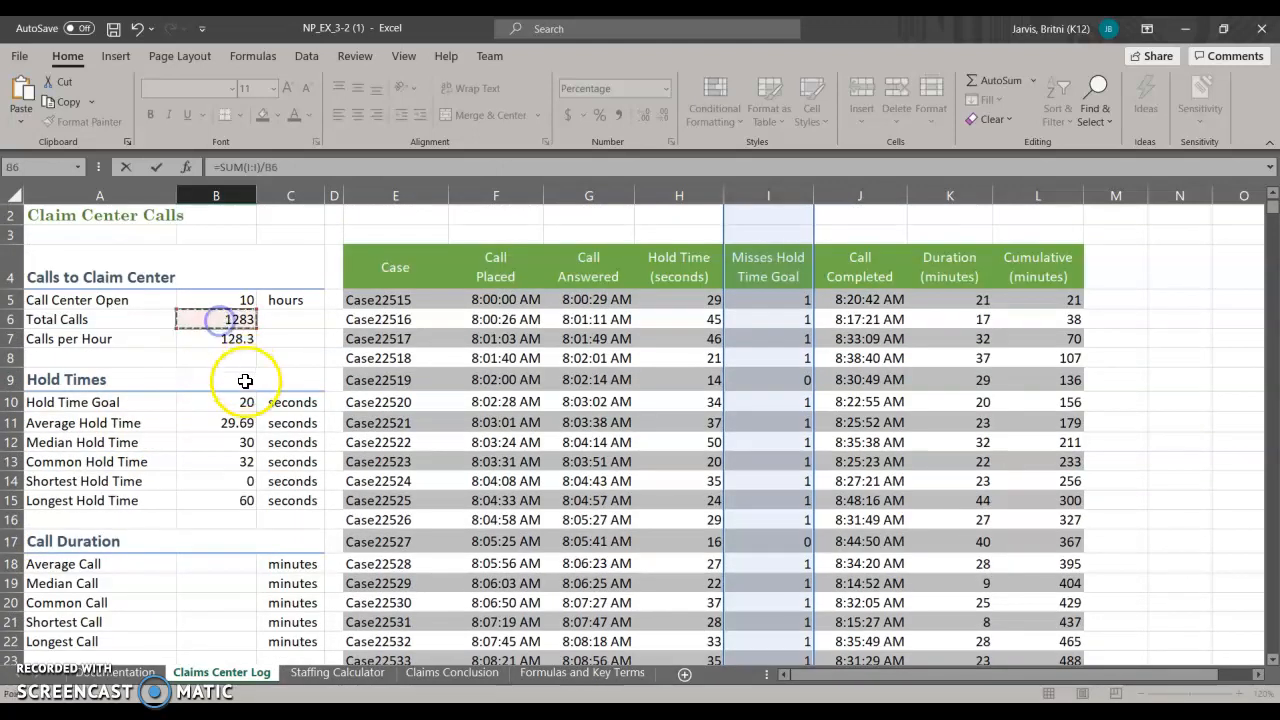
{"action": "scroll", "coordinate": [246, 376], "scroll_direction": "down", "scroll_amount": 3}
{"action": "key", "text": "Return"}
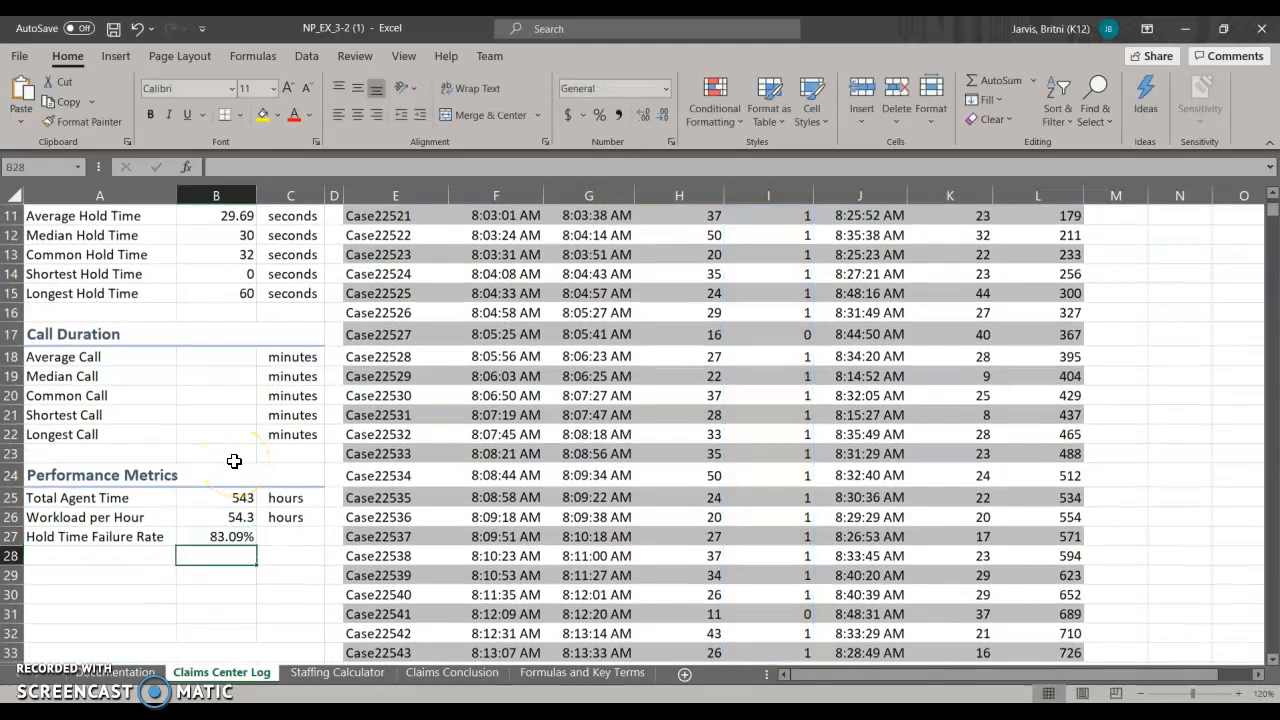
{"action": "left_click", "coordinate": [216, 537]}
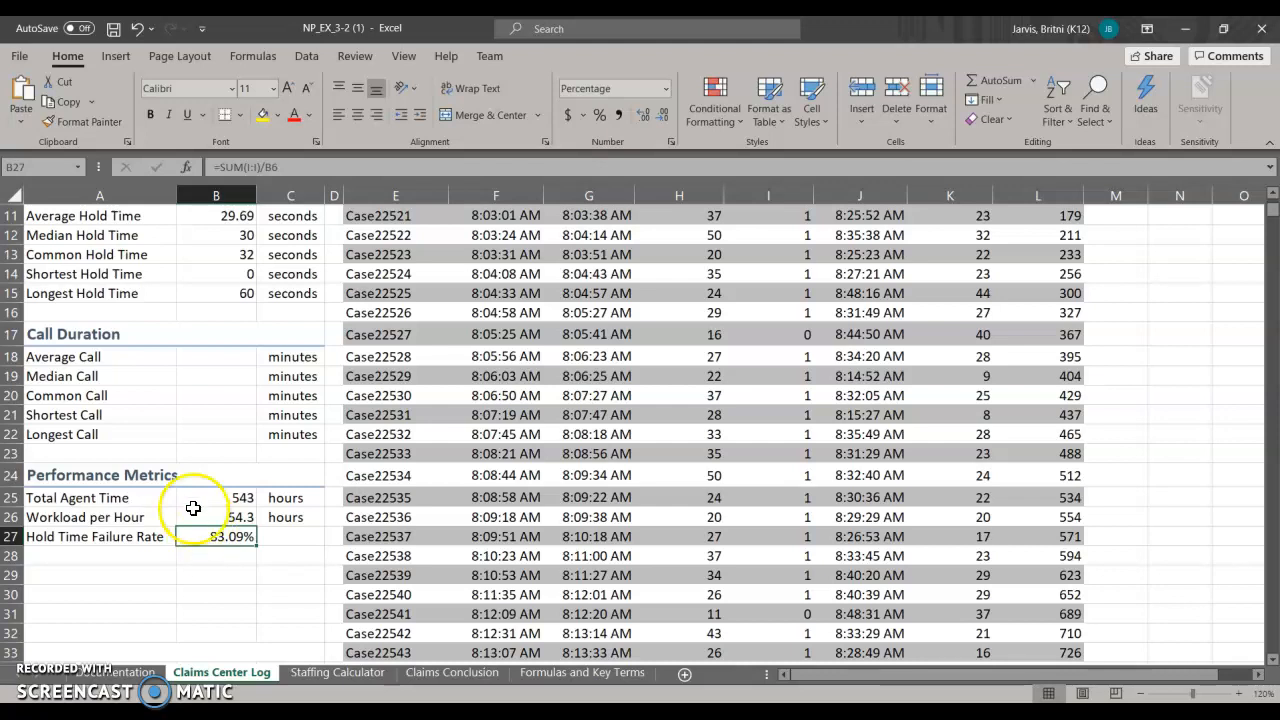
{"action": "left_click", "coordinate": [825, 122]}
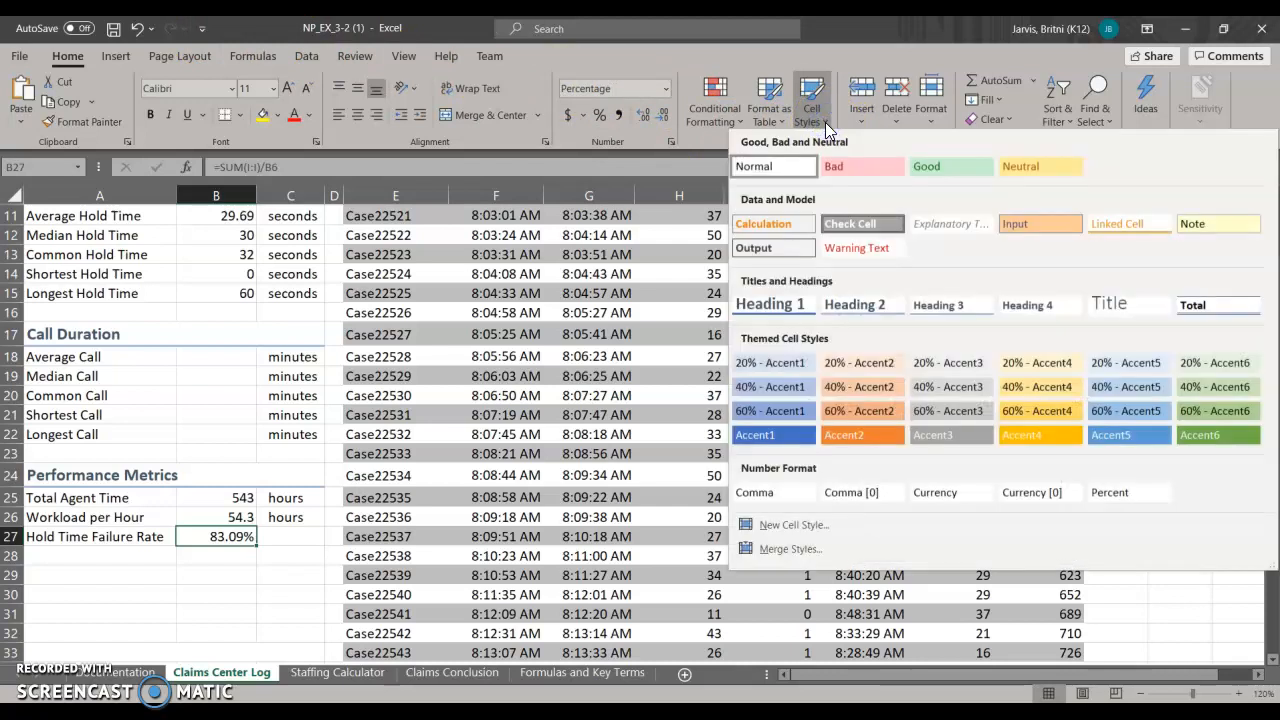
{"action": "left_click", "coordinate": [240, 594]}
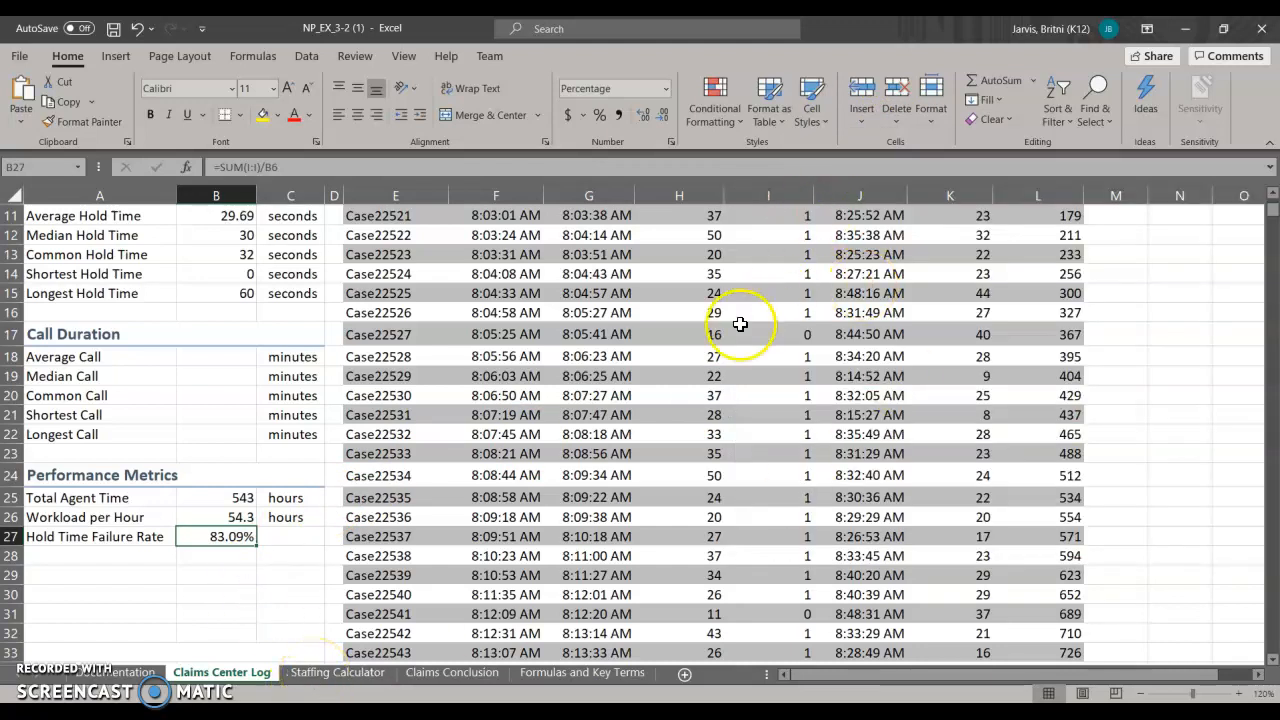
Open Goal Seek on the Staffing Calculator sheet and move its dialog clear of the staffing figures
{"action": "left_click", "coordinate": [345, 673]}
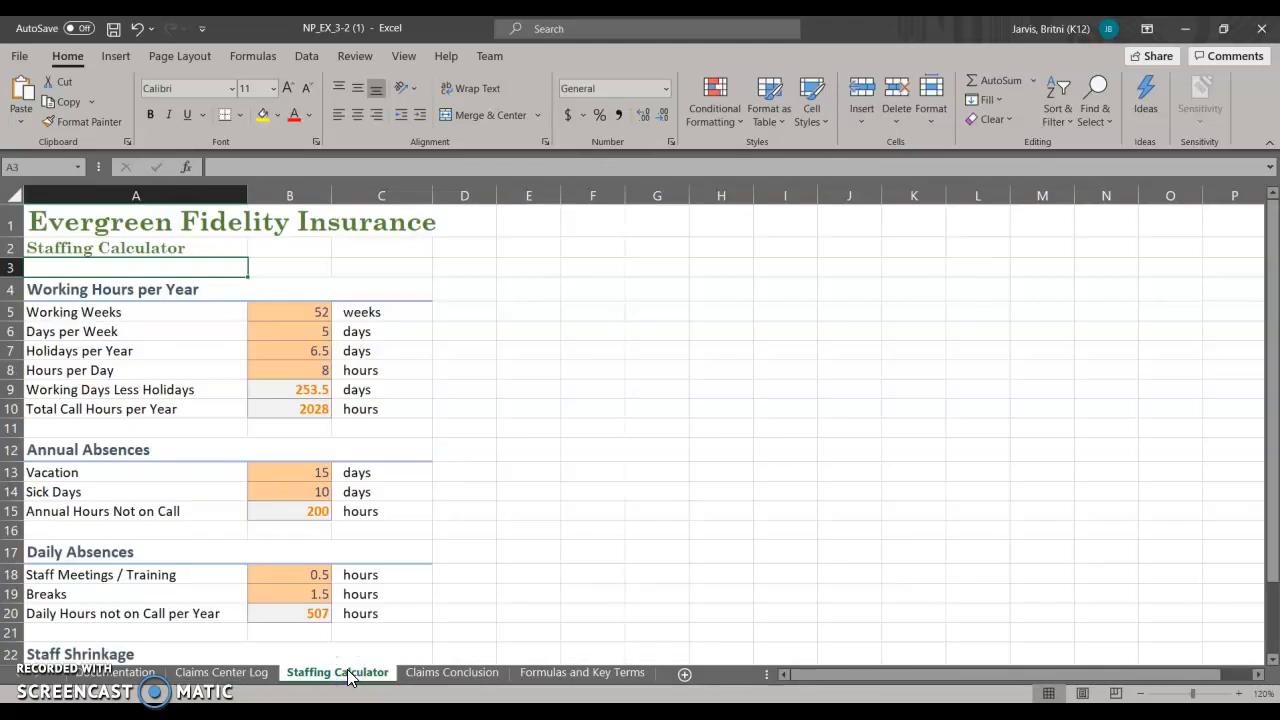
{"action": "scroll", "coordinate": [545, 511], "scroll_direction": "down", "scroll_amount": 2}
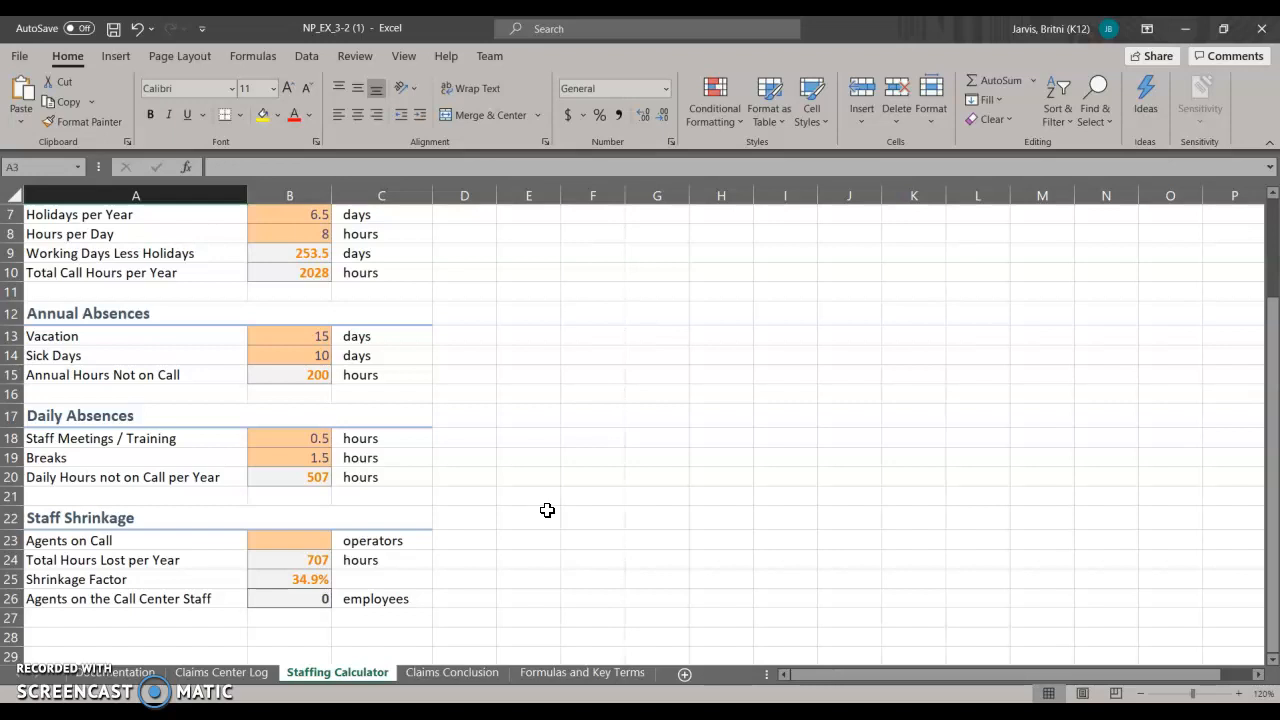
{"action": "left_click", "coordinate": [305, 548]}
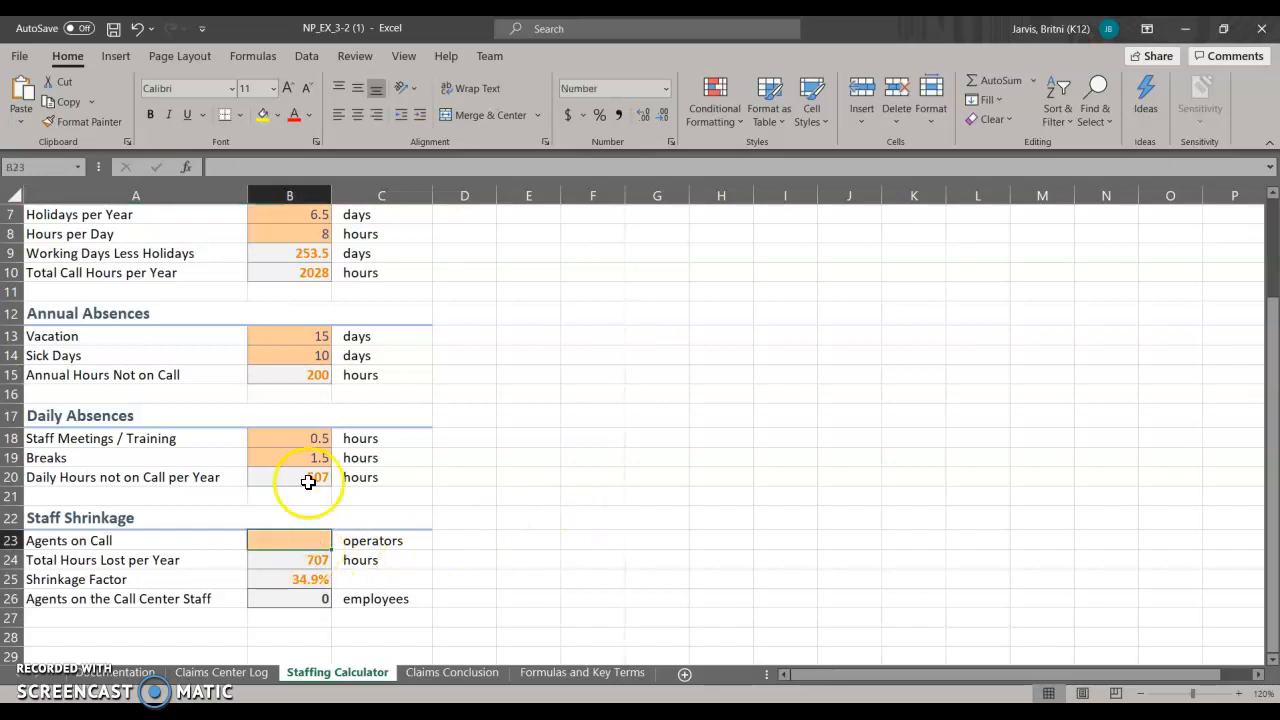
{"action": "left_click", "coordinate": [306, 57]}
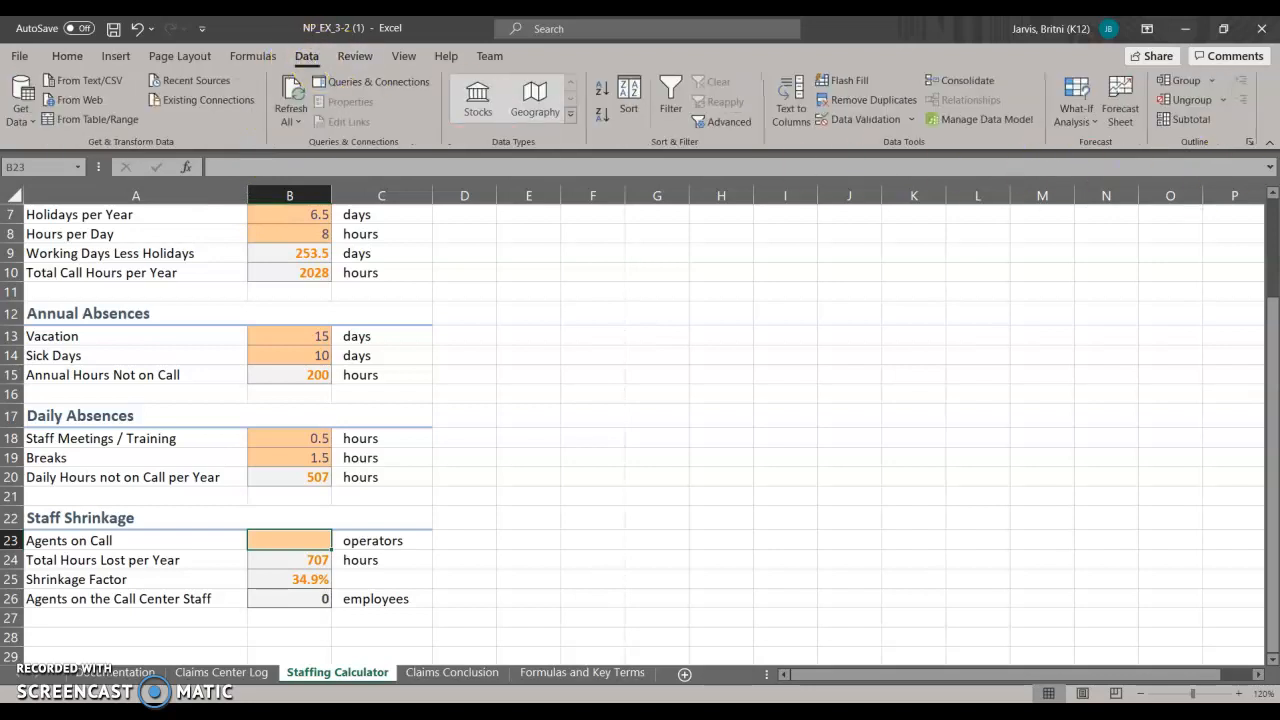
{"action": "left_click", "coordinate": [1095, 120]}
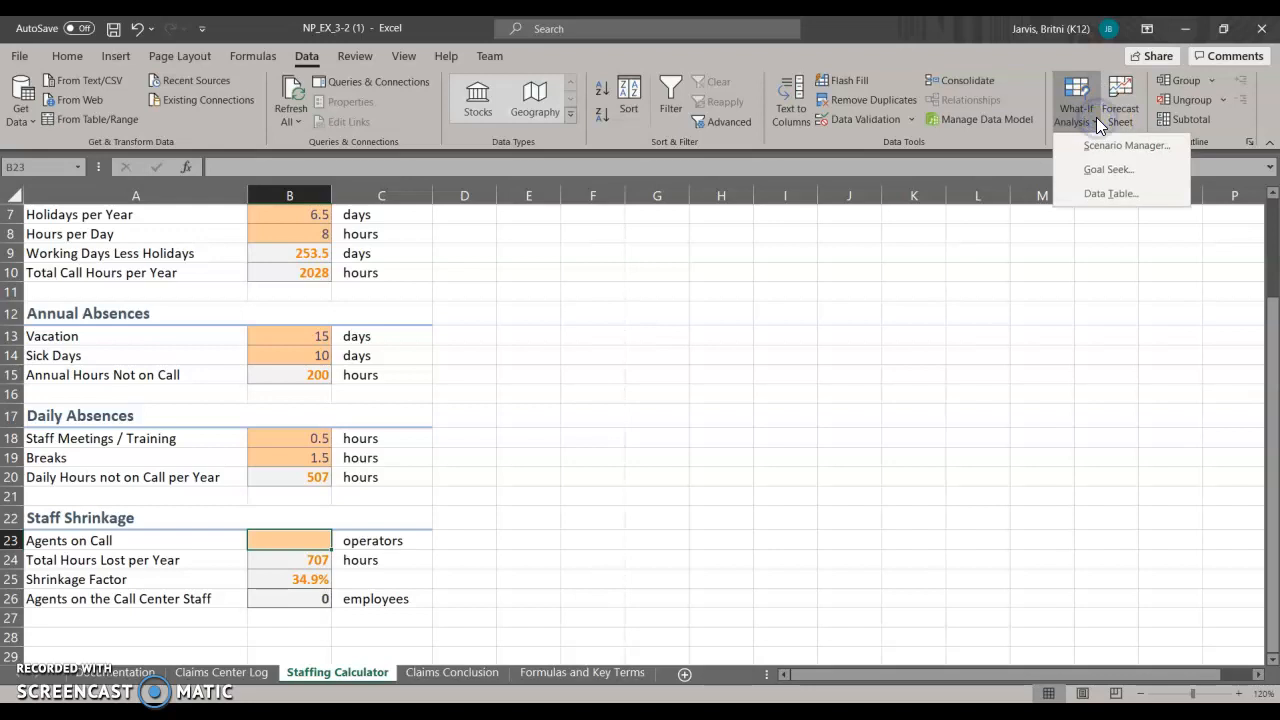
{"action": "left_click", "coordinate": [1114, 172]}
{"action": "left_click_drag", "start_coordinate": [770, 430], "coordinate": [745, 313]}
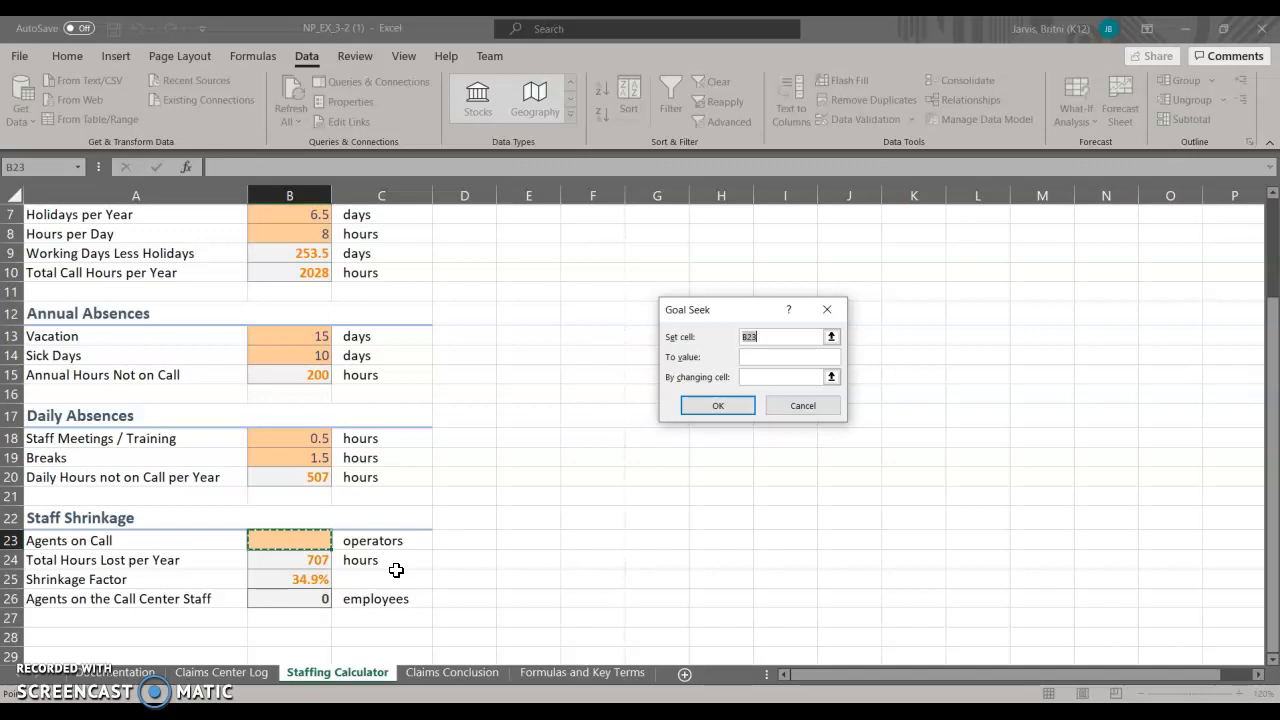
Run Goal Seek to set Agents on the Call Center Staff in B26 to 92 by changing Agents on Call in B23, and keep the solution
{"action": "left_click", "coordinate": [272, 598]}
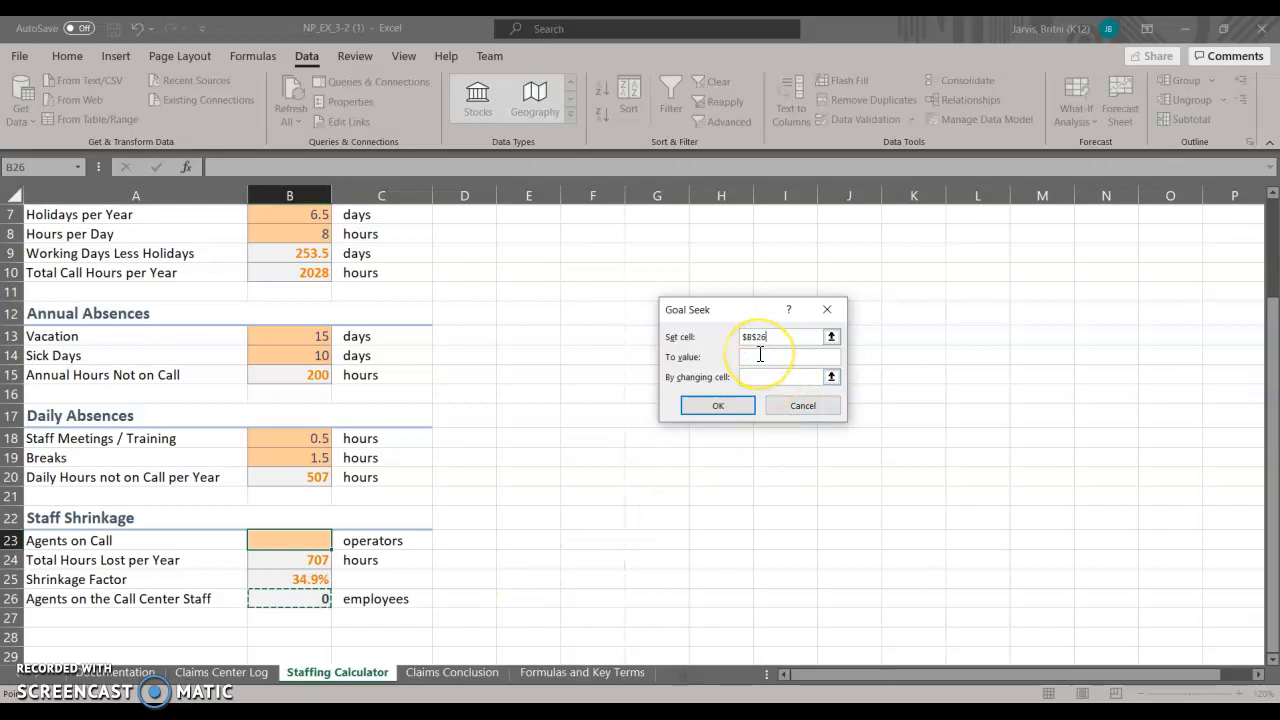
{"action": "left_click", "coordinate": [763, 358]}
{"action": "type", "text": "92"}
{"action": "left_click", "coordinate": [765, 376]}
{"action": "left_click", "coordinate": [302, 540]}
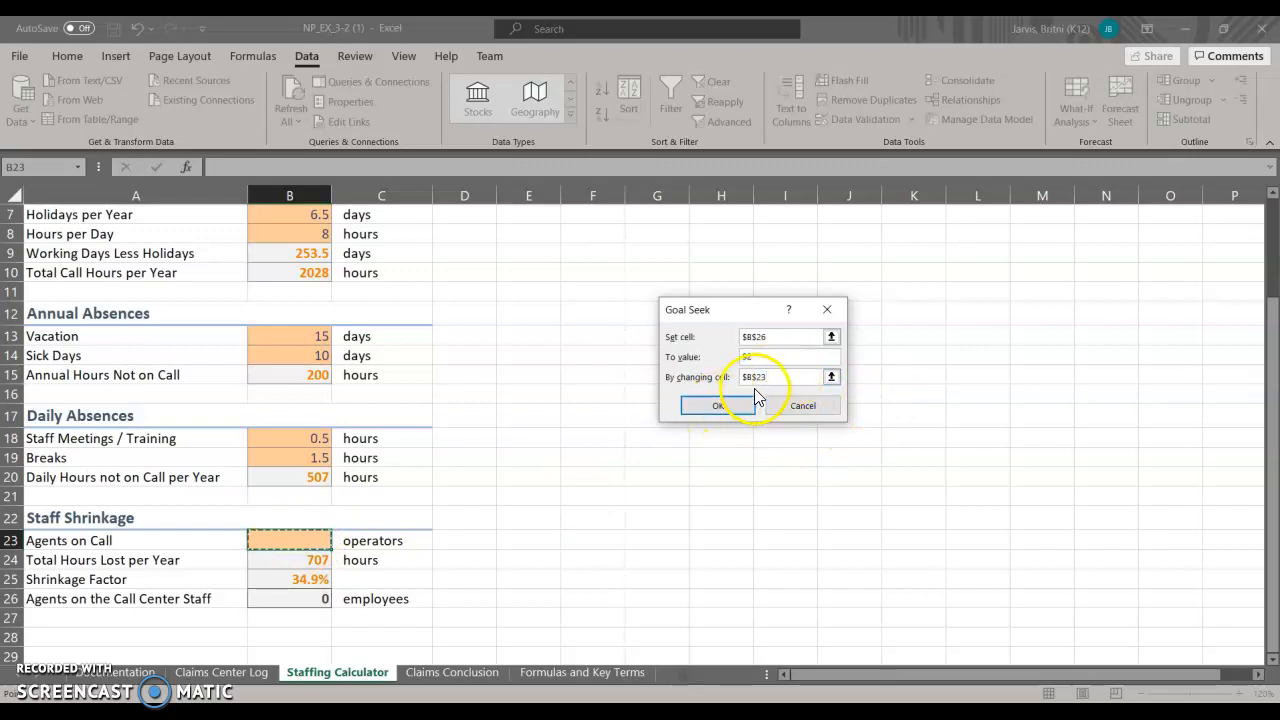
{"action": "left_click", "coordinate": [725, 409]}
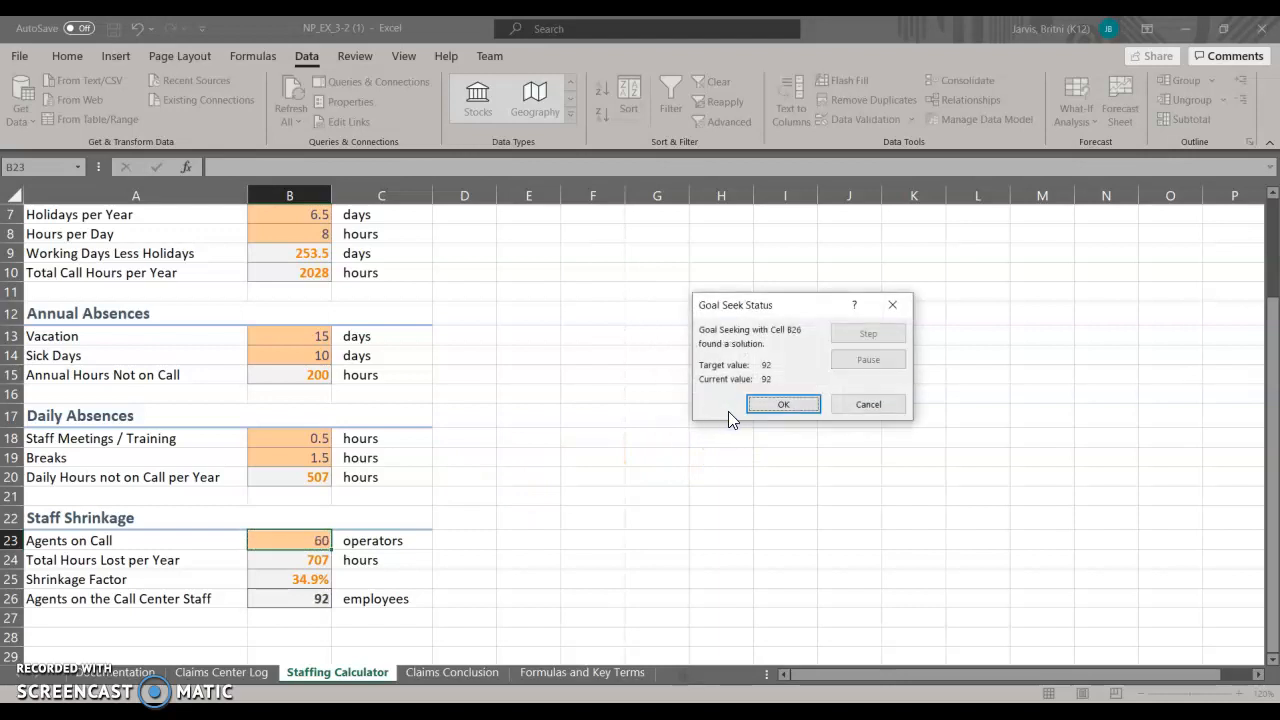
{"action": "left_click", "coordinate": [774, 406]}
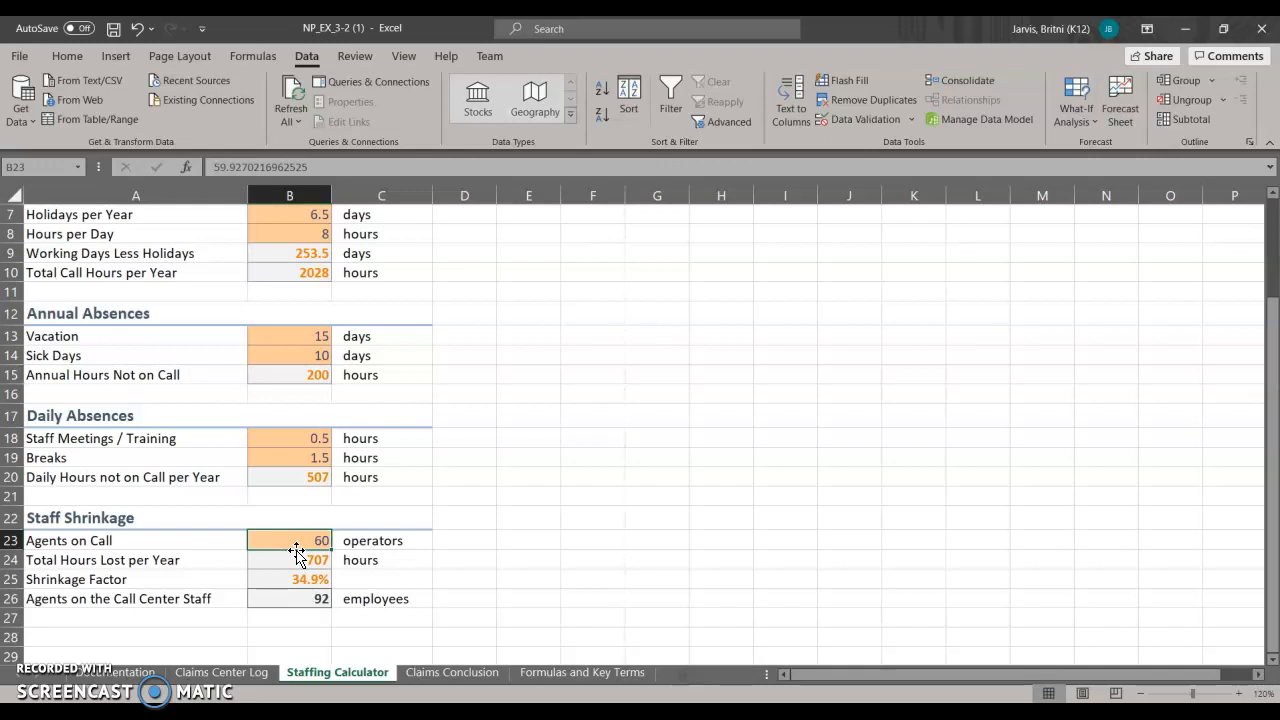
On the Claims Conclusion sheet, enter 128.3 customer calls, 60 available agents, 20 seconds desired hold time and 26 minutes call duration in B5:B8
{"action": "left_click", "coordinate": [447, 676]}
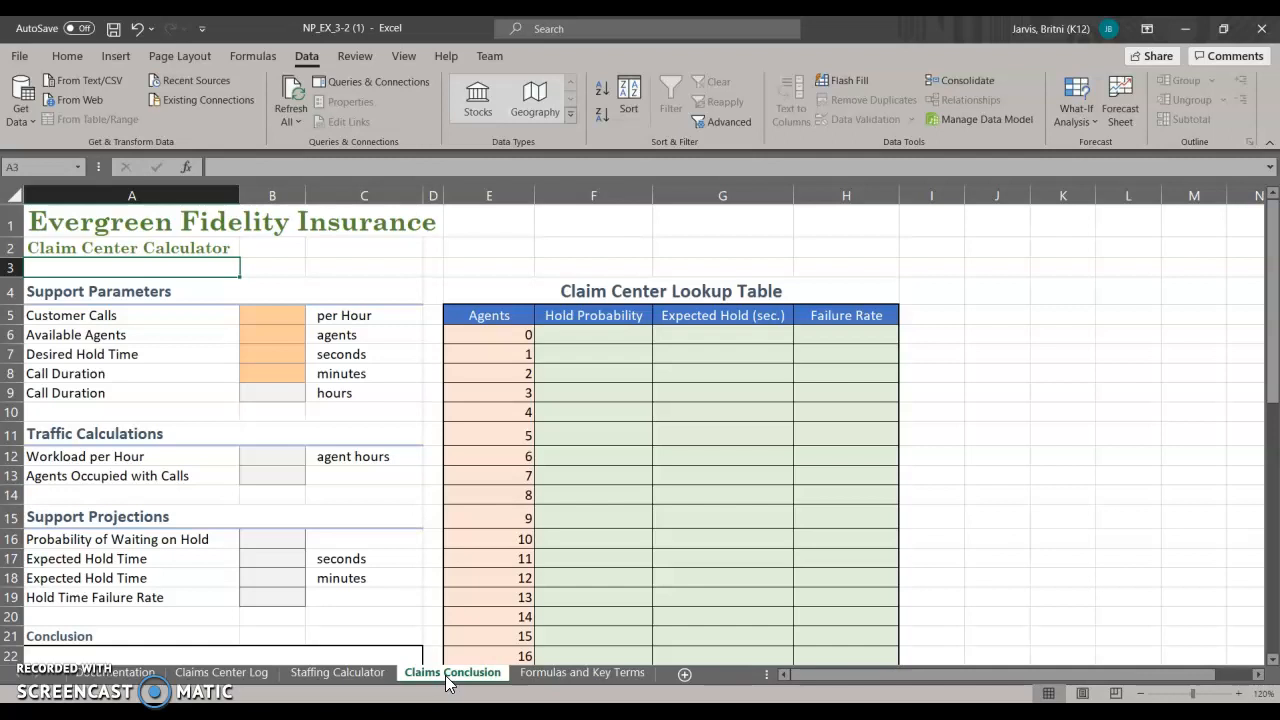
{"action": "left_click", "coordinate": [271, 314]}
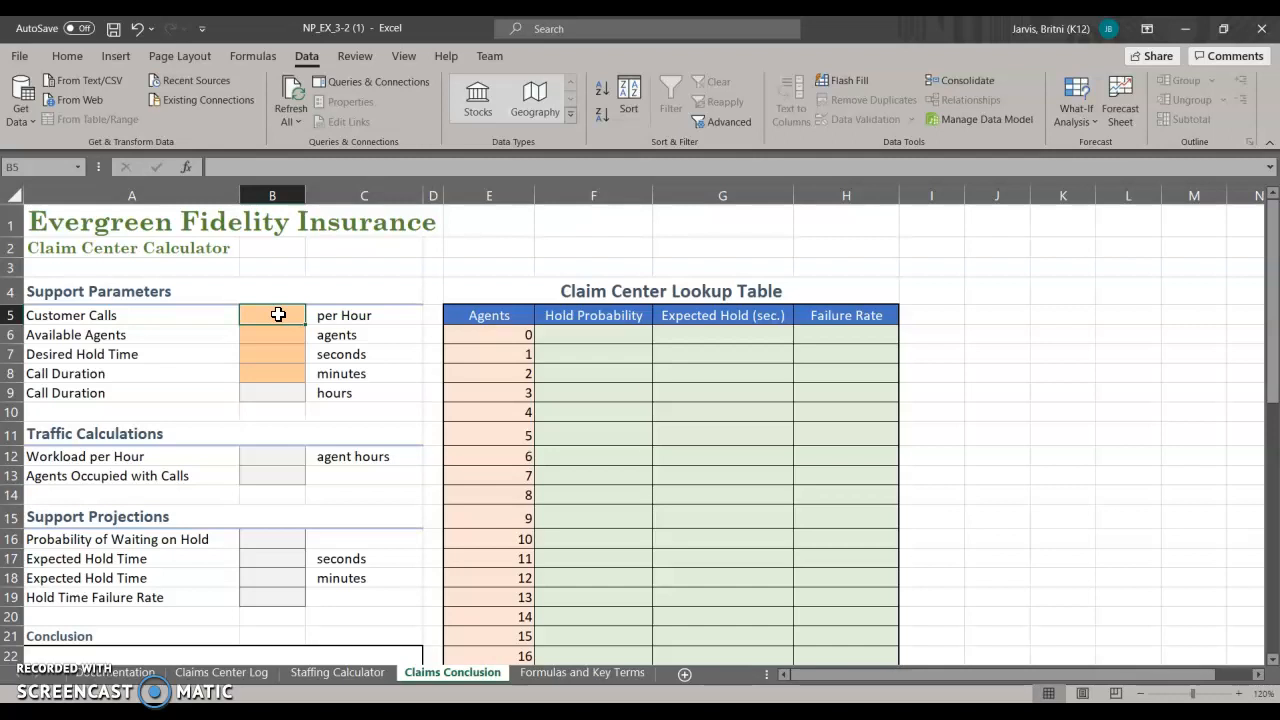
{"action": "type", "text": "128.3"}
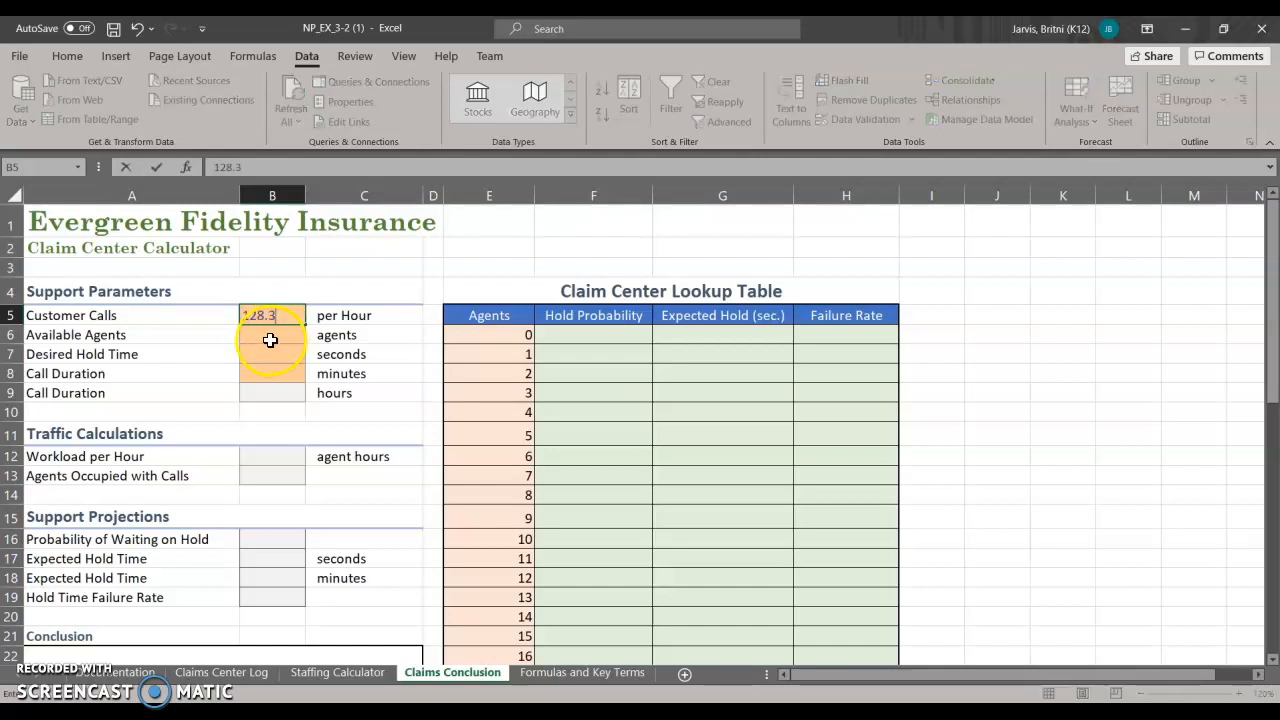
{"action": "left_click", "coordinate": [270, 337]}
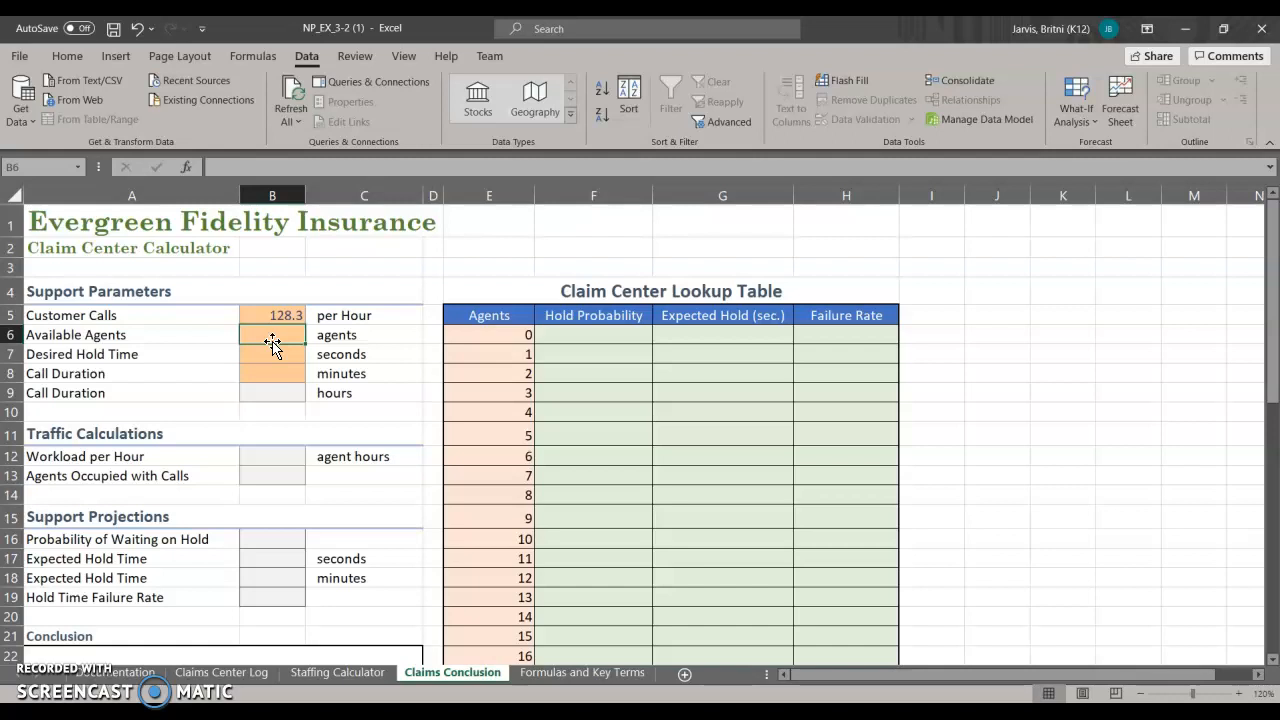
{"action": "type", "text": "60"}
{"action": "key", "text": "Return"}
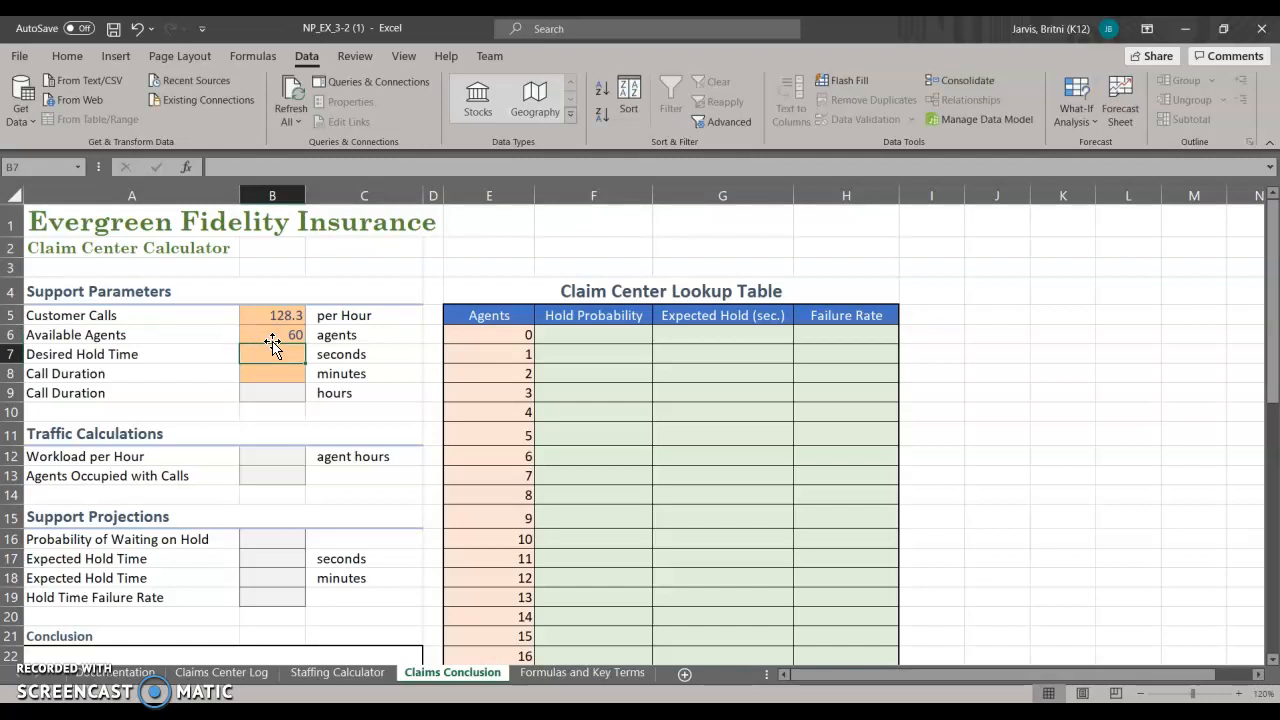
{"action": "type", "text": "20"}
{"action": "key", "text": "Return"}
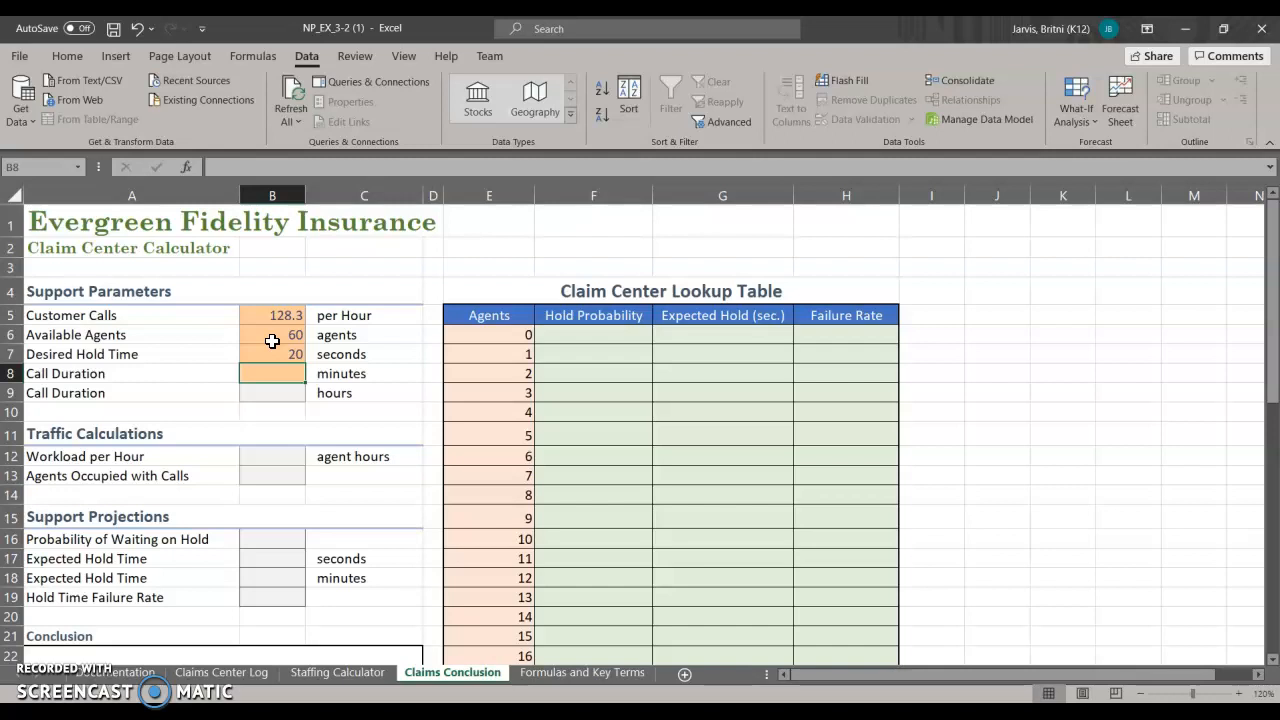
{"action": "type", "text": "26"}
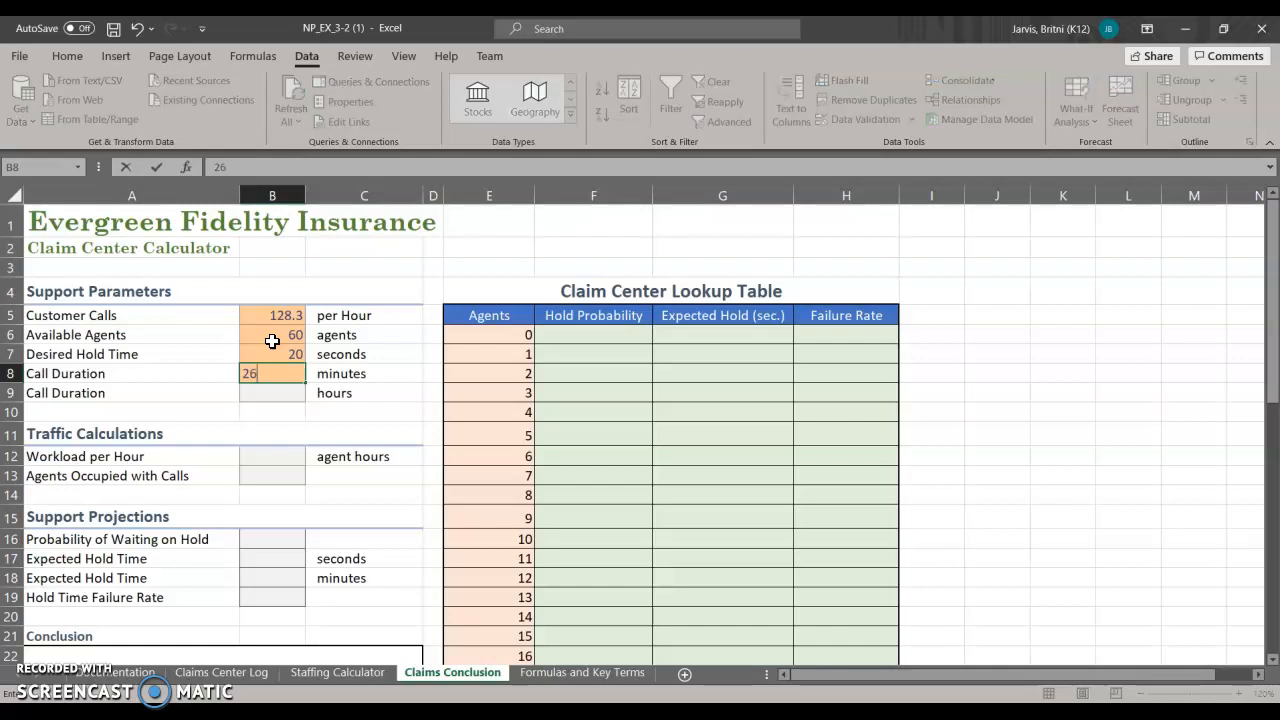
Convert the call duration to hours in cell B9 with the formula =B8/60
{"action": "left_click", "coordinate": [285, 392]}
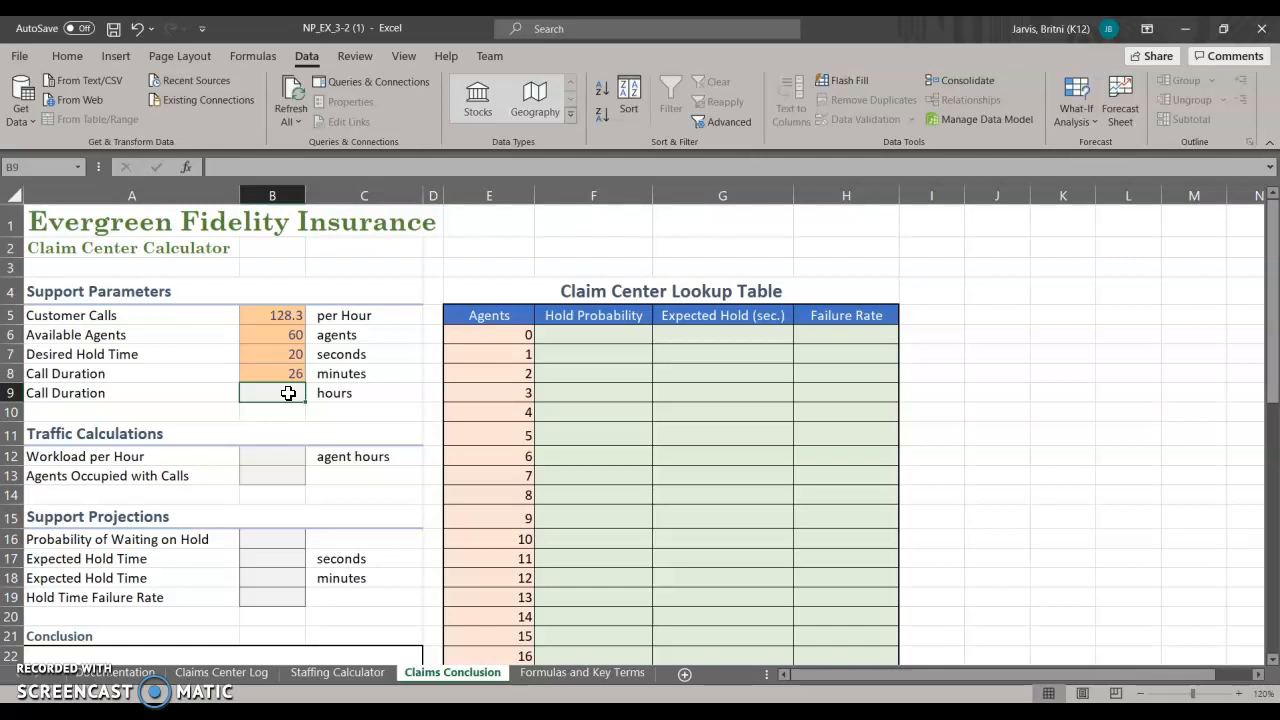
{"action": "type", "text": "="}
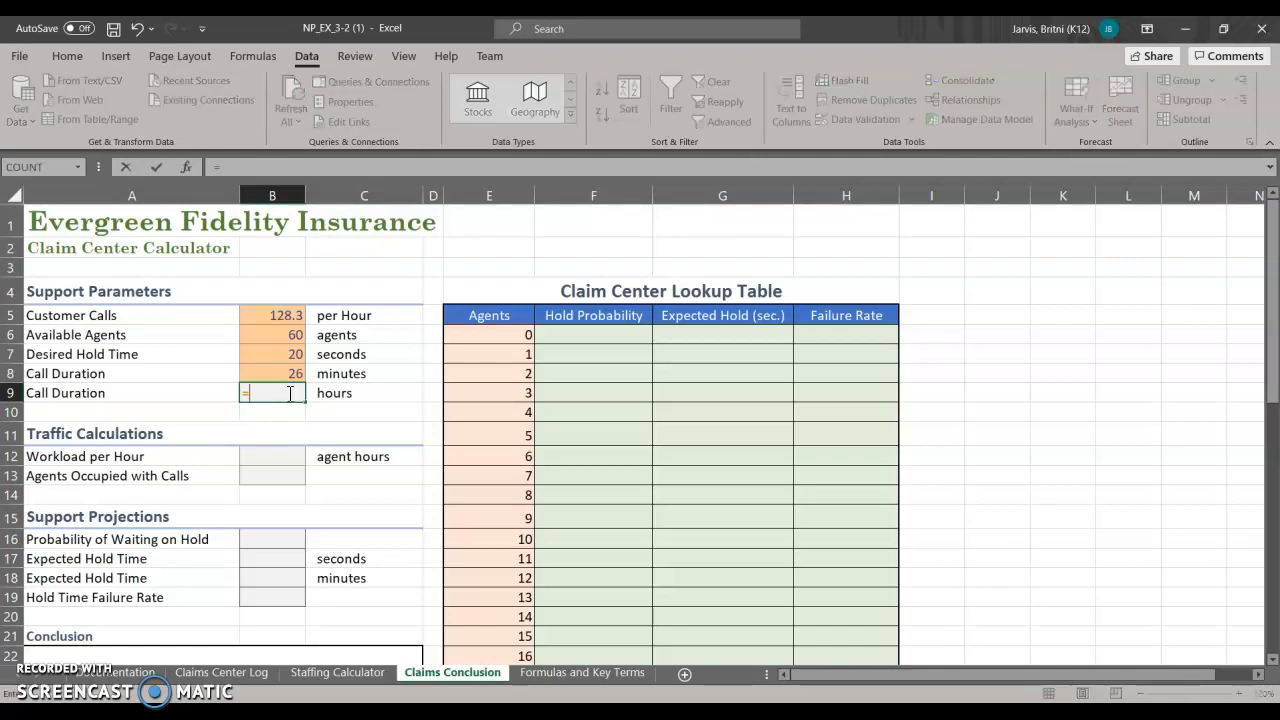
{"action": "left_click", "coordinate": [284, 374]}
{"action": "type", "text": "/60"}
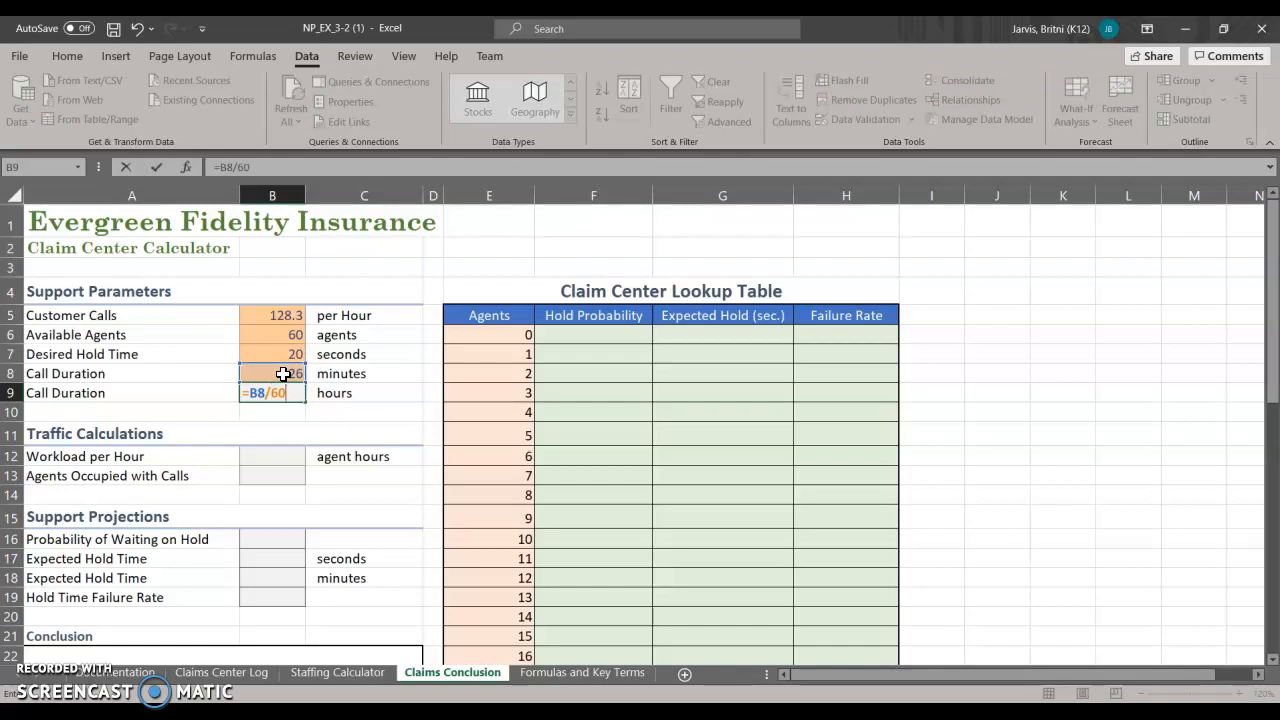
{"action": "key", "text": "Return"}
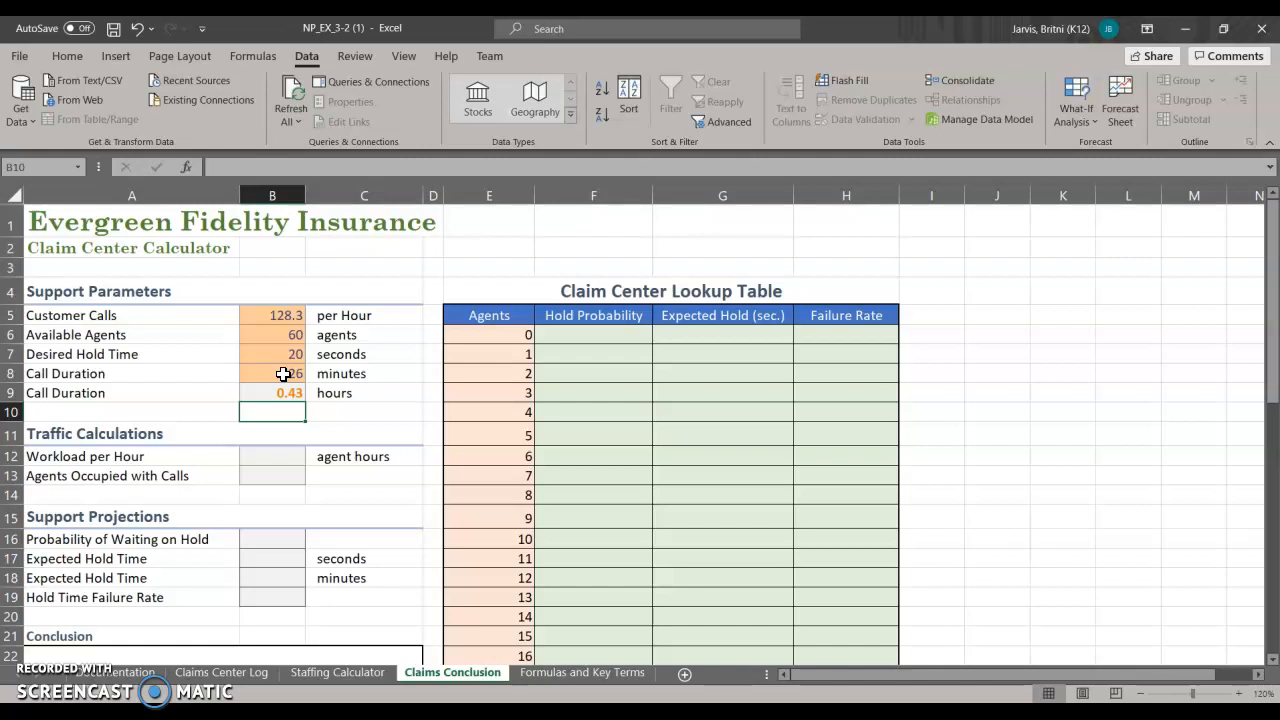
Calculate Workload per Hour in cell B12 with the formula =B5*B9
{"action": "left_click", "coordinate": [257, 454]}
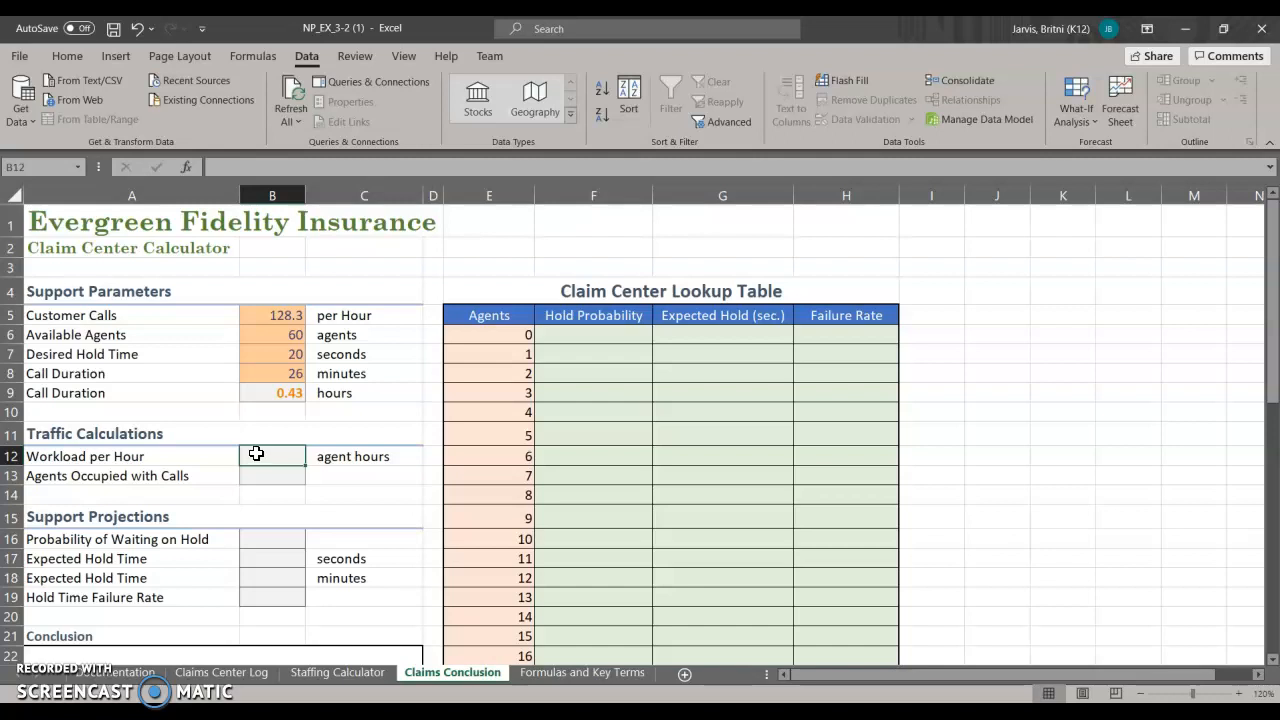
{"action": "type", "text": "="}
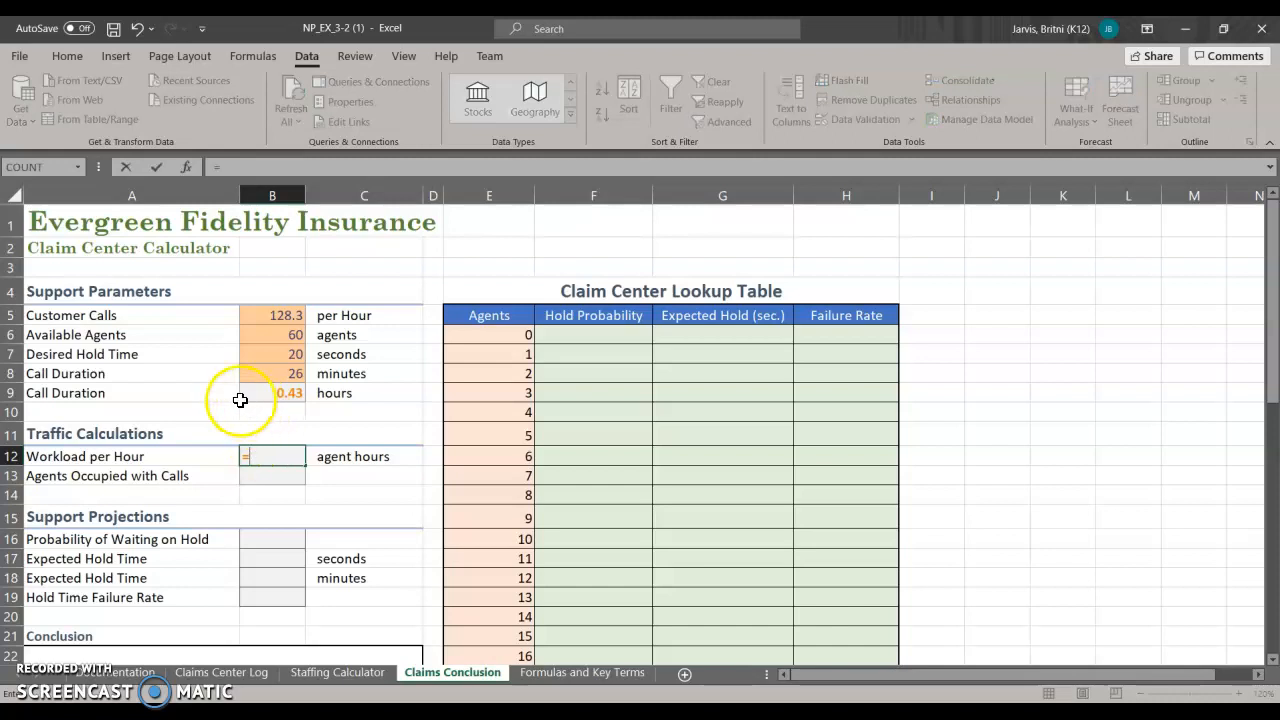
{"action": "left_click", "coordinate": [257, 302]}
{"action": "left_click", "coordinate": [265, 313]}
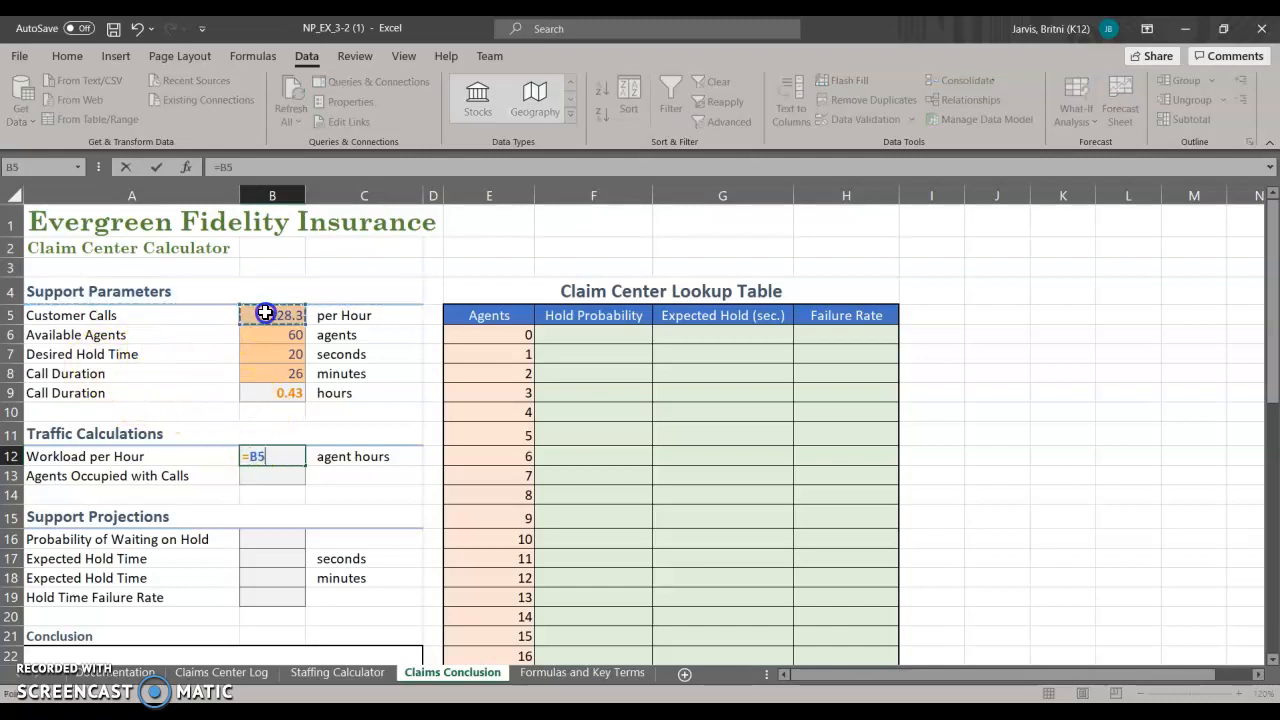
{"action": "type", "text": "*"}
{"action": "left_click", "coordinate": [277, 395]}
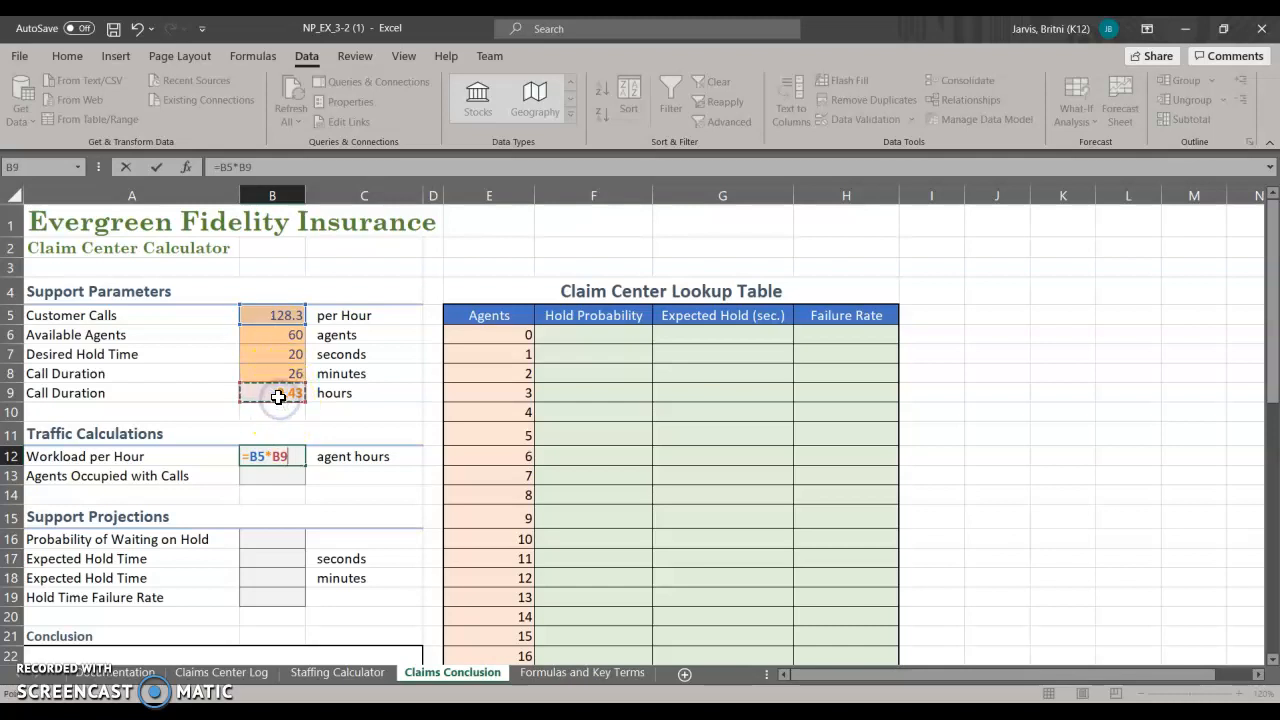
{"action": "key", "text": "Return"}
Calculate Agents Occupied with Calls in cell B13 with the formula =B12/B6
{"action": "left_click", "coordinate": [286, 476]}
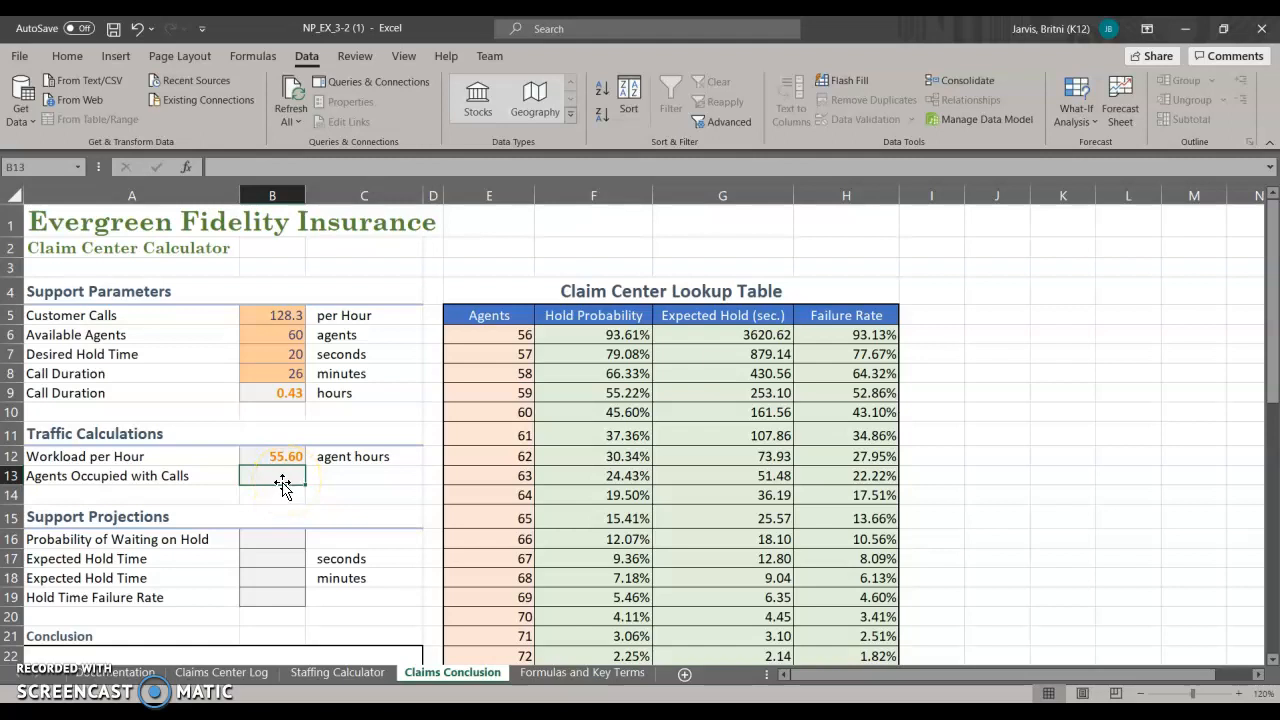
{"action": "left_click", "coordinate": [286, 457]}
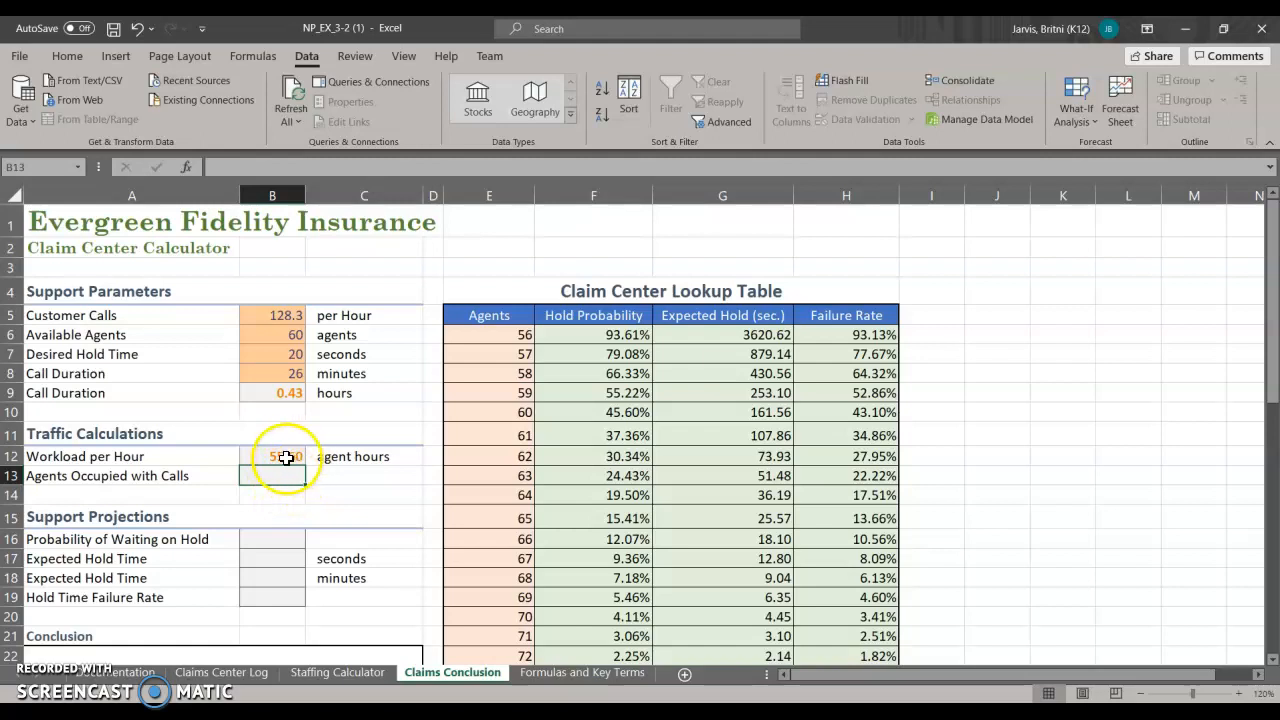
{"action": "left_click", "coordinate": [286, 457]}
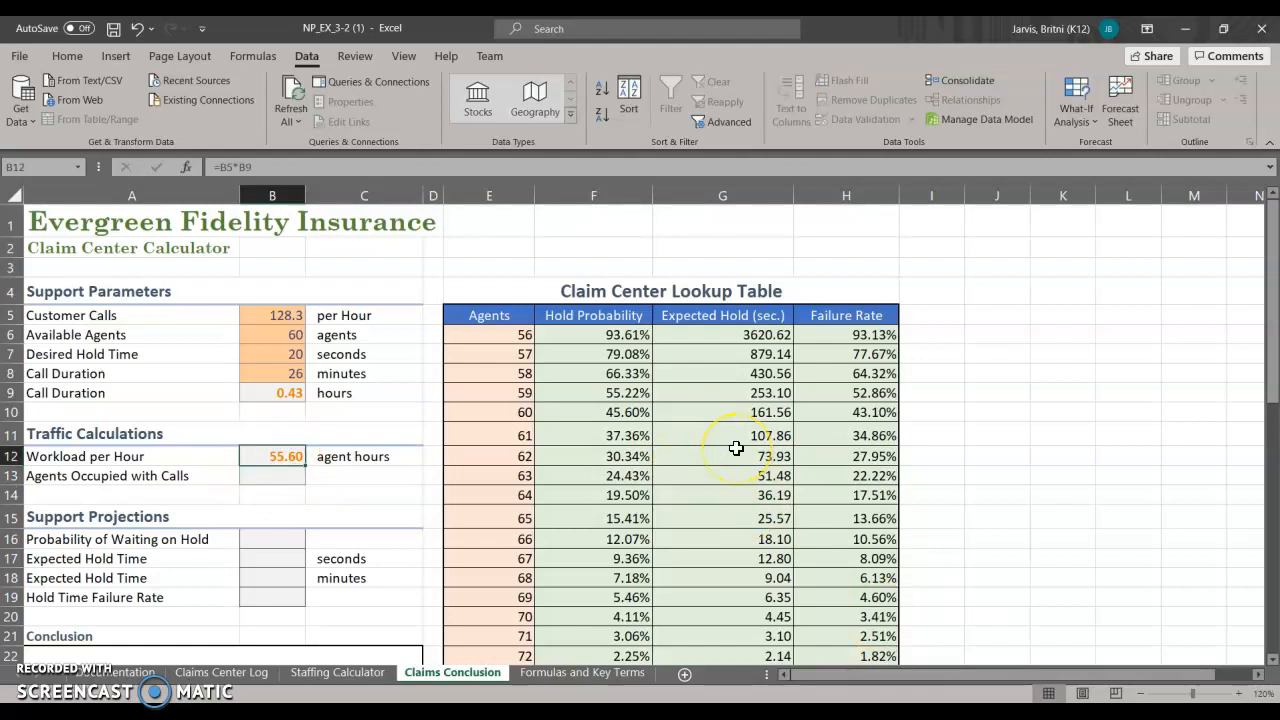
{"action": "left_click", "coordinate": [274, 474]}
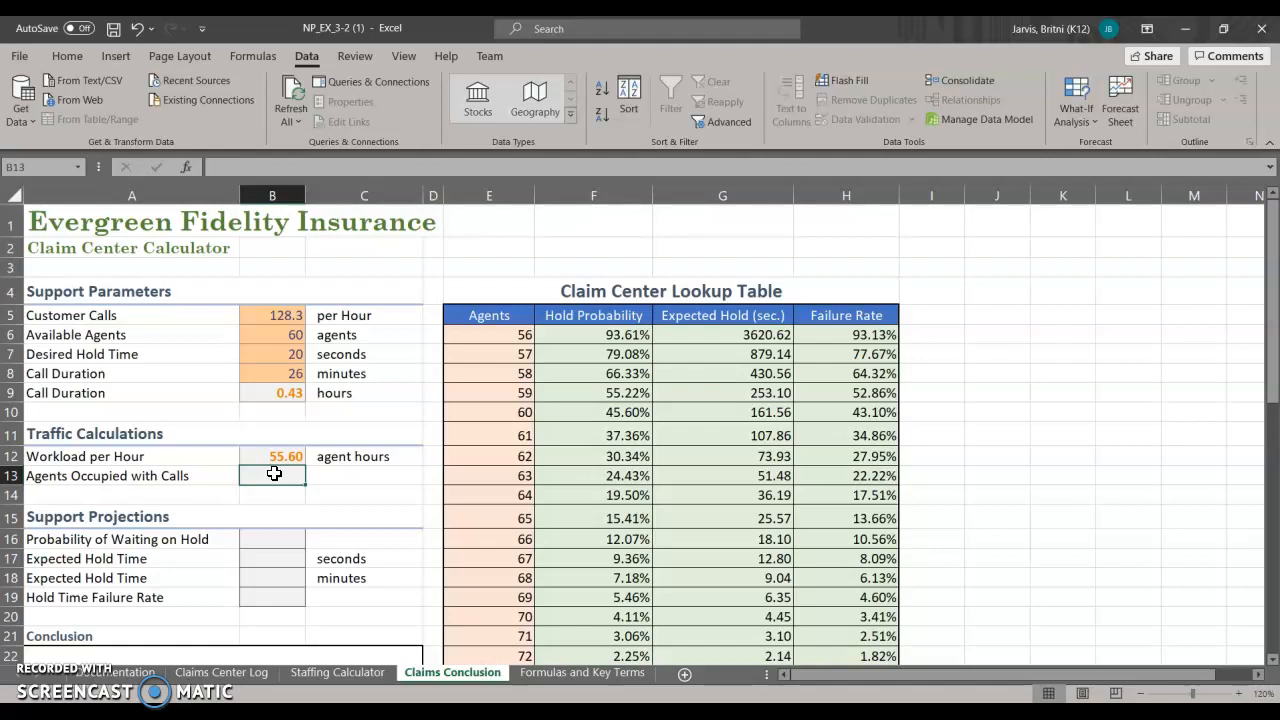
{"action": "left_click", "coordinate": [274, 473]}
{"action": "type", "text": "="}
{"action": "left_click", "coordinate": [280, 457]}
{"action": "type", "text": "/"}
{"action": "left_click", "coordinate": [265, 333]}
{"action": "key", "text": "Return"}
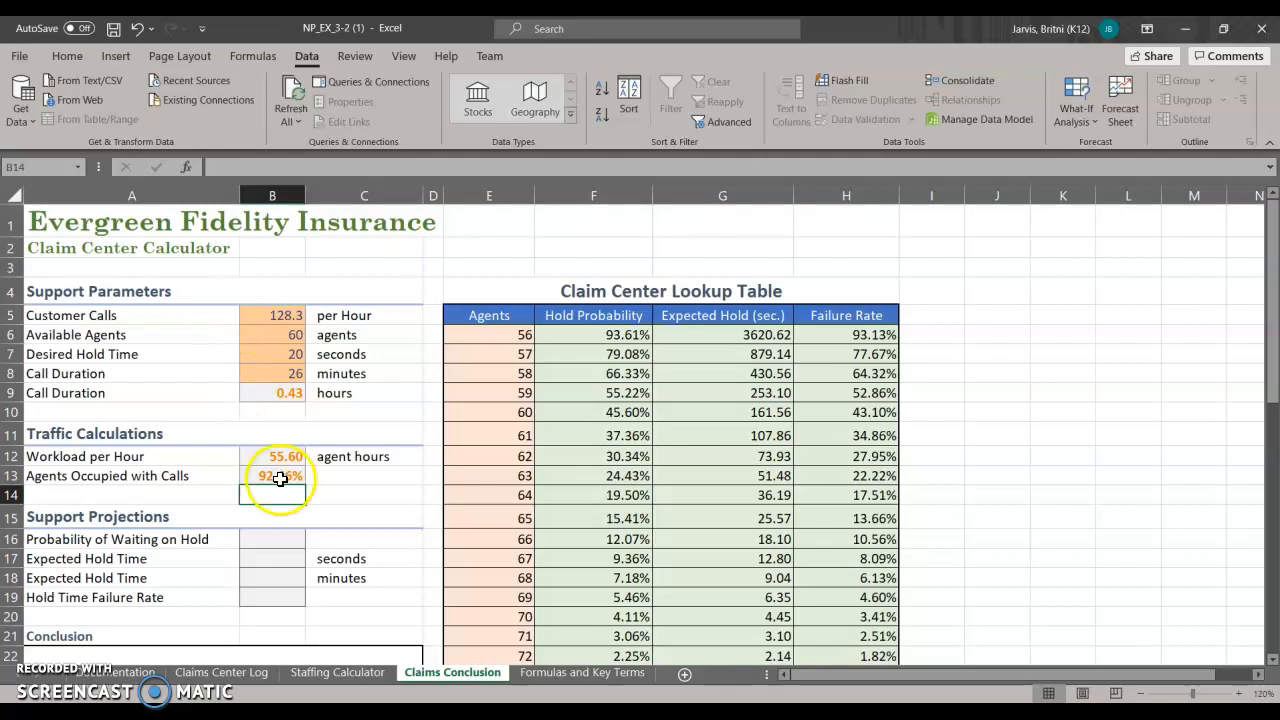
Insert the VLOOKUP function in cell B16 for Probability of Waiting on Hold, opening its arguments
{"action": "left_click", "coordinate": [285, 533]}
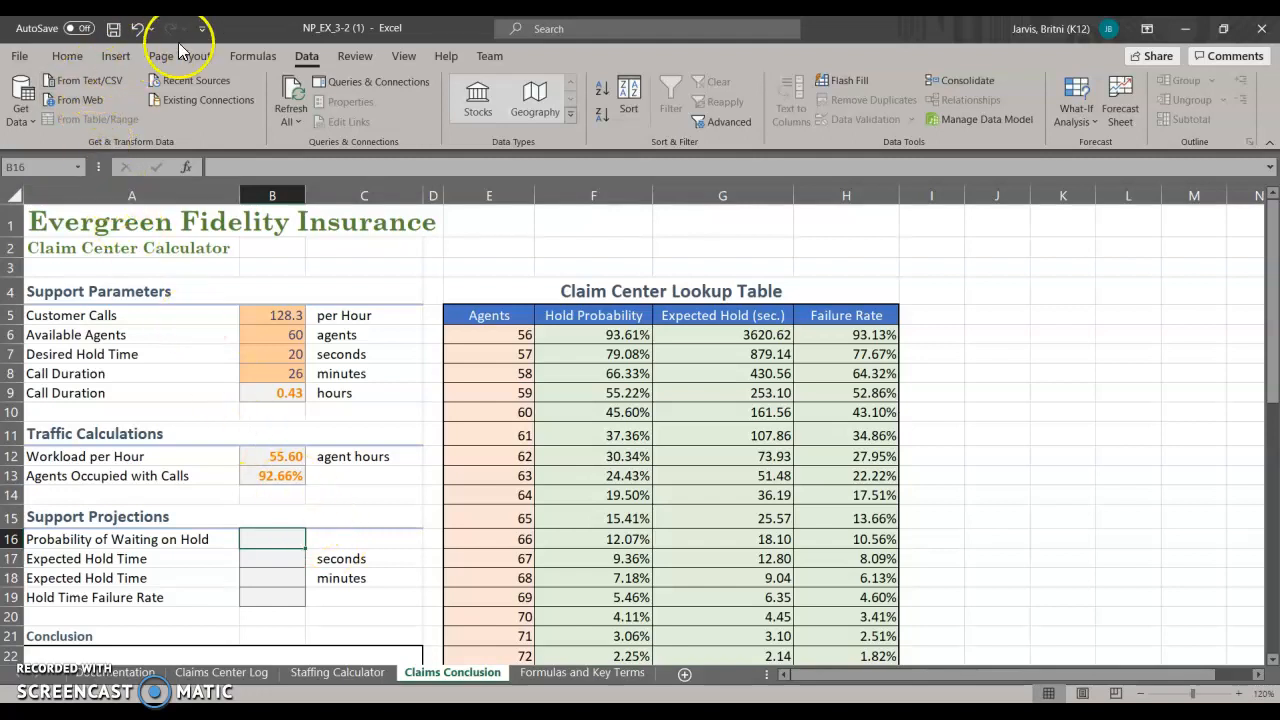
{"action": "left_click", "coordinate": [253, 56]}
{"action": "left_click", "coordinate": [24, 95]}
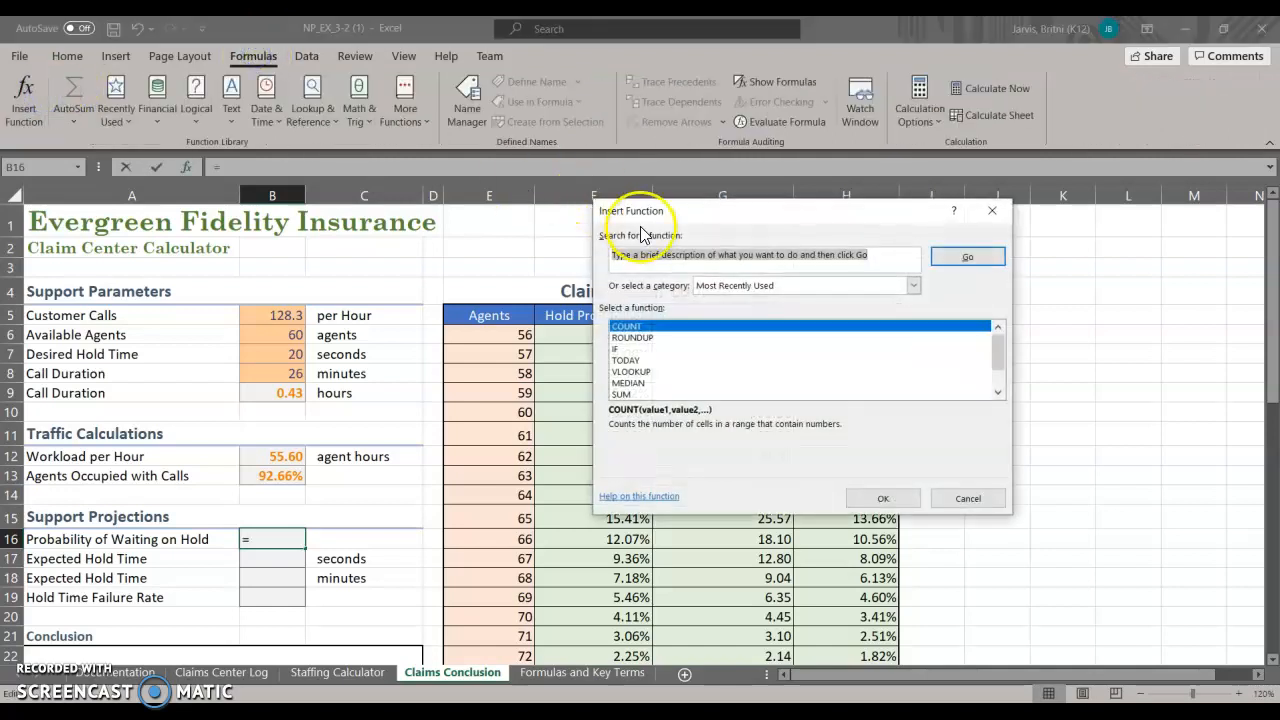
{"action": "type", "text": "VLookup"}
{"action": "key", "text": "Return"}
{"action": "left_click", "coordinate": [694, 328]}
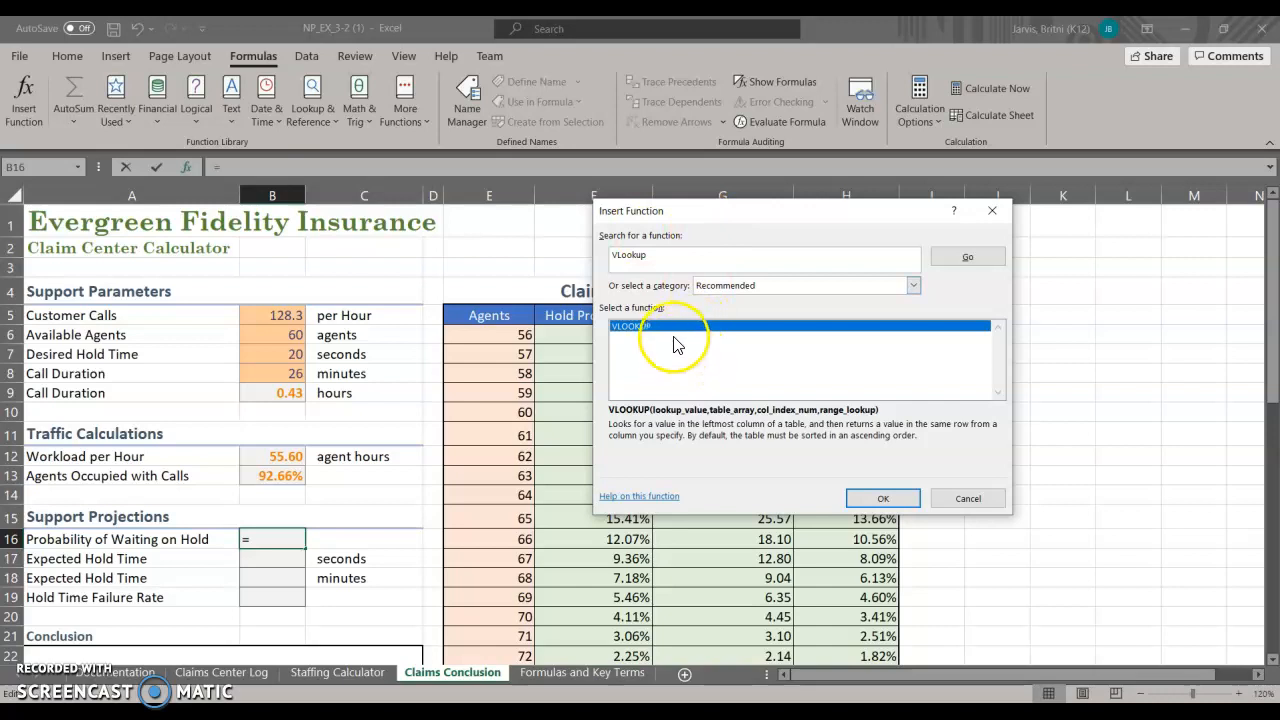
{"action": "double_click", "coordinate": [672, 327]}
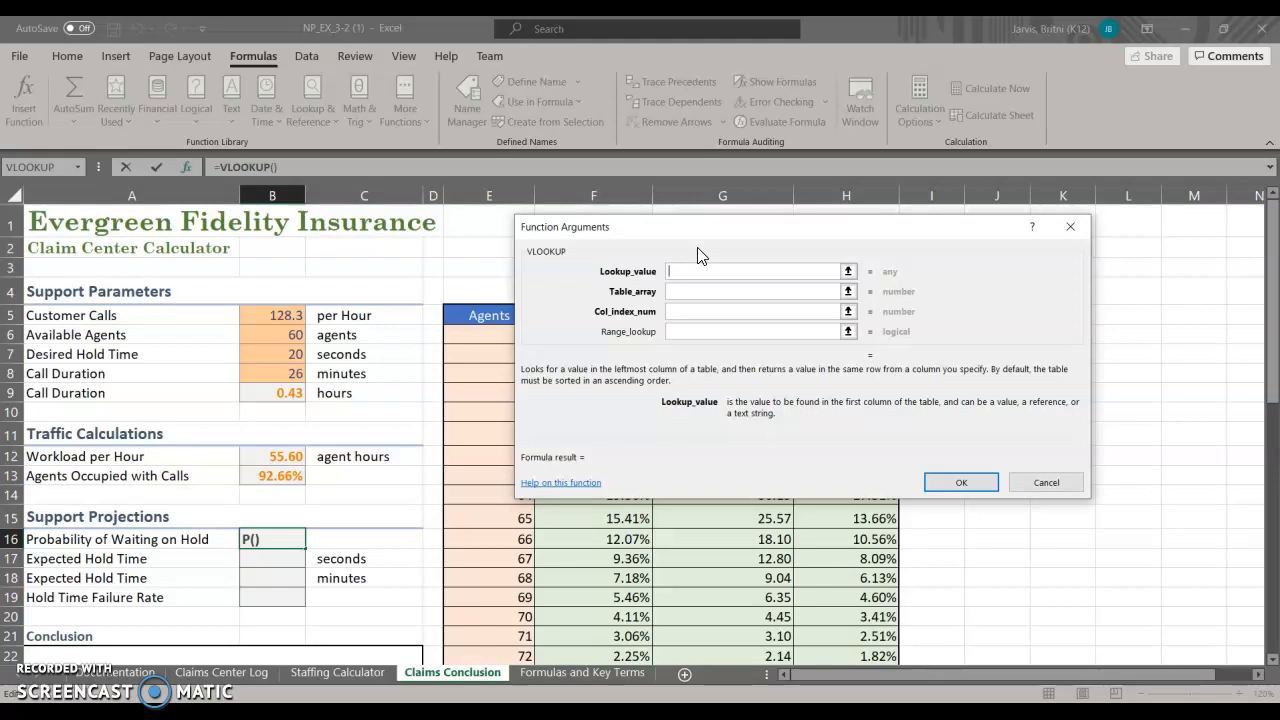
Complete B16's VLOOKUP with lookup value B6, table array E5:H32, column index 2 and range lookup FALSE
{"action": "type", "text": "B6"}
{"action": "left_click", "coordinate": [690, 293]}
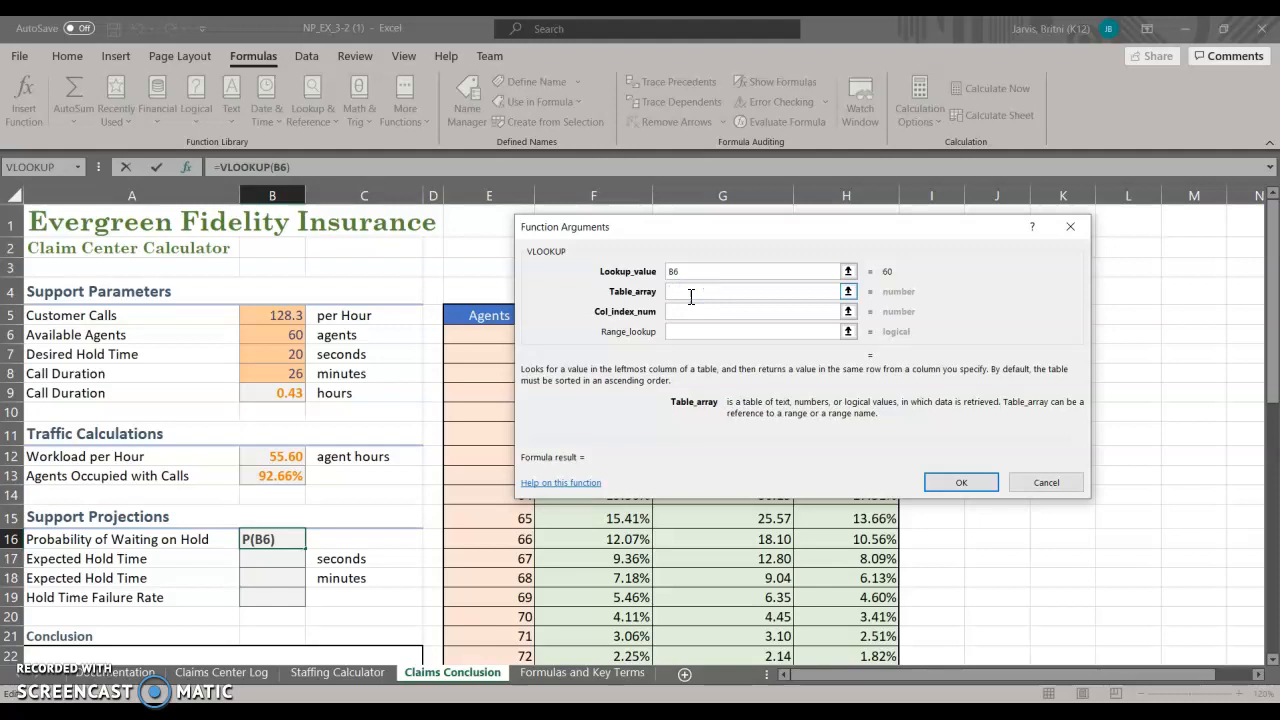
{"action": "type", "text": "E5:H32"}
{"action": "left_click", "coordinate": [672, 312]}
{"action": "type", "text": "2"}
{"action": "left_click", "coordinate": [688, 331]}
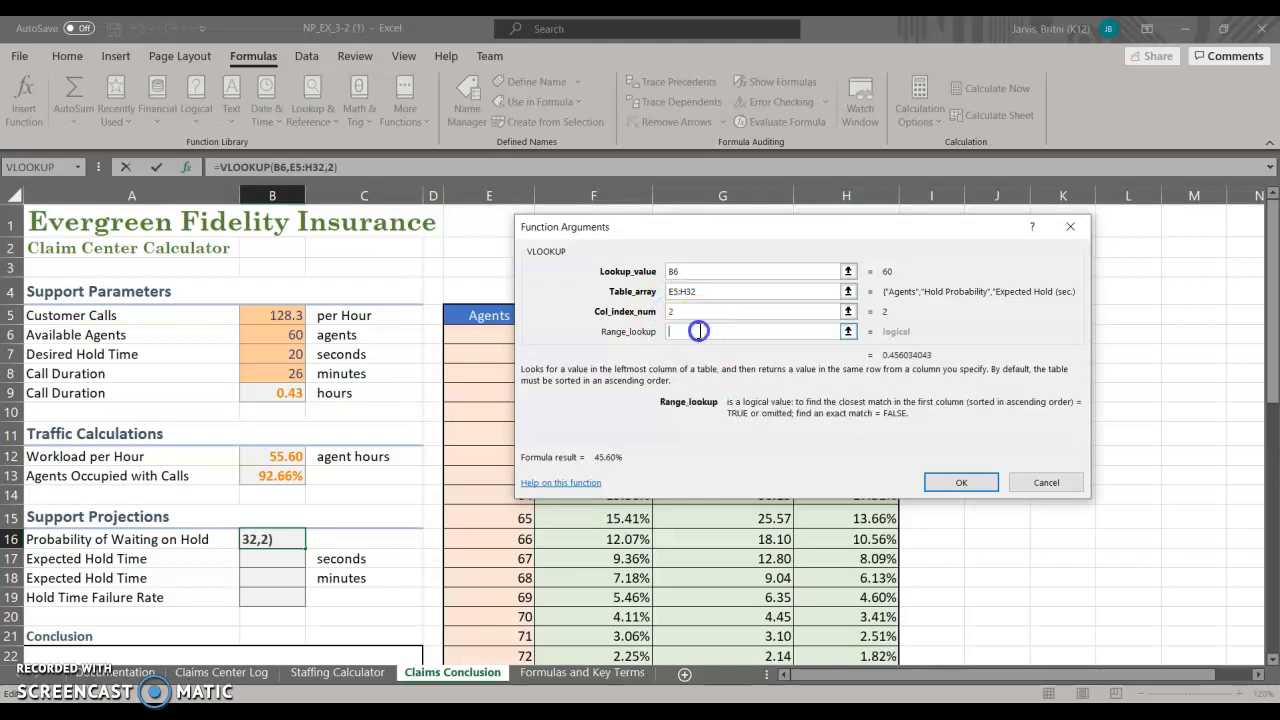
{"action": "type", "text": "FALSE"}
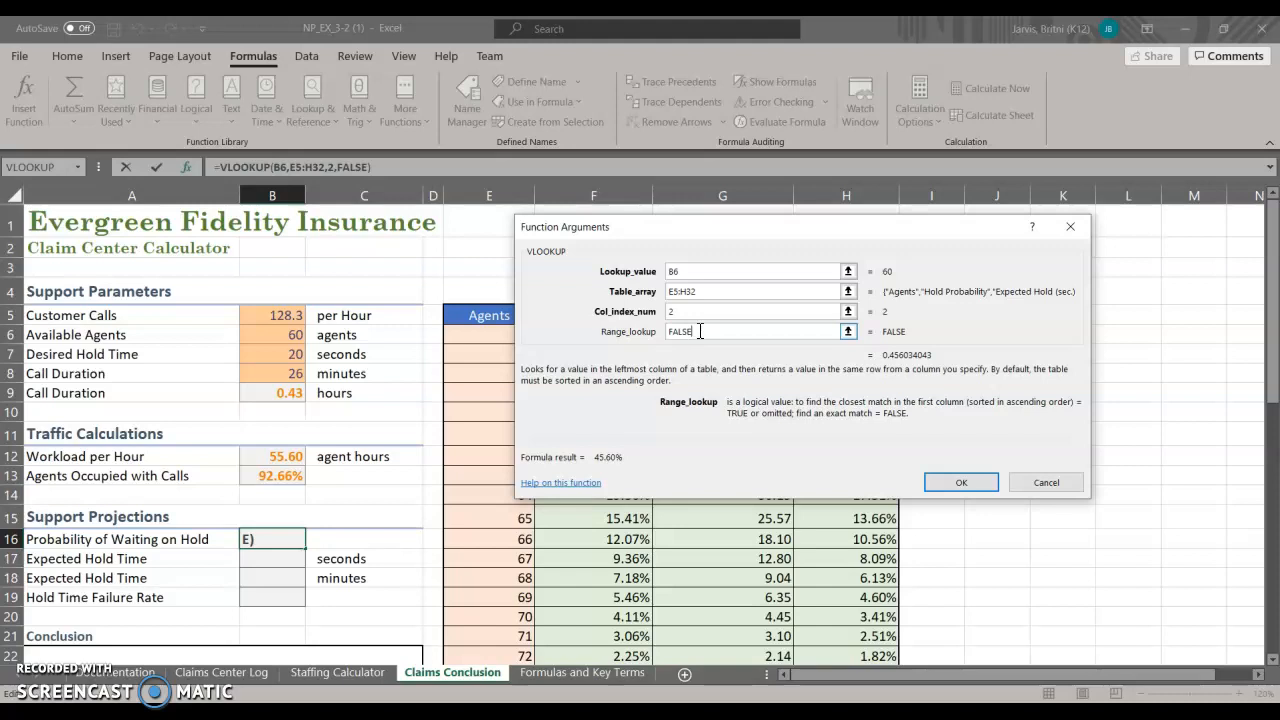
{"action": "left_click", "coordinate": [952, 481]}
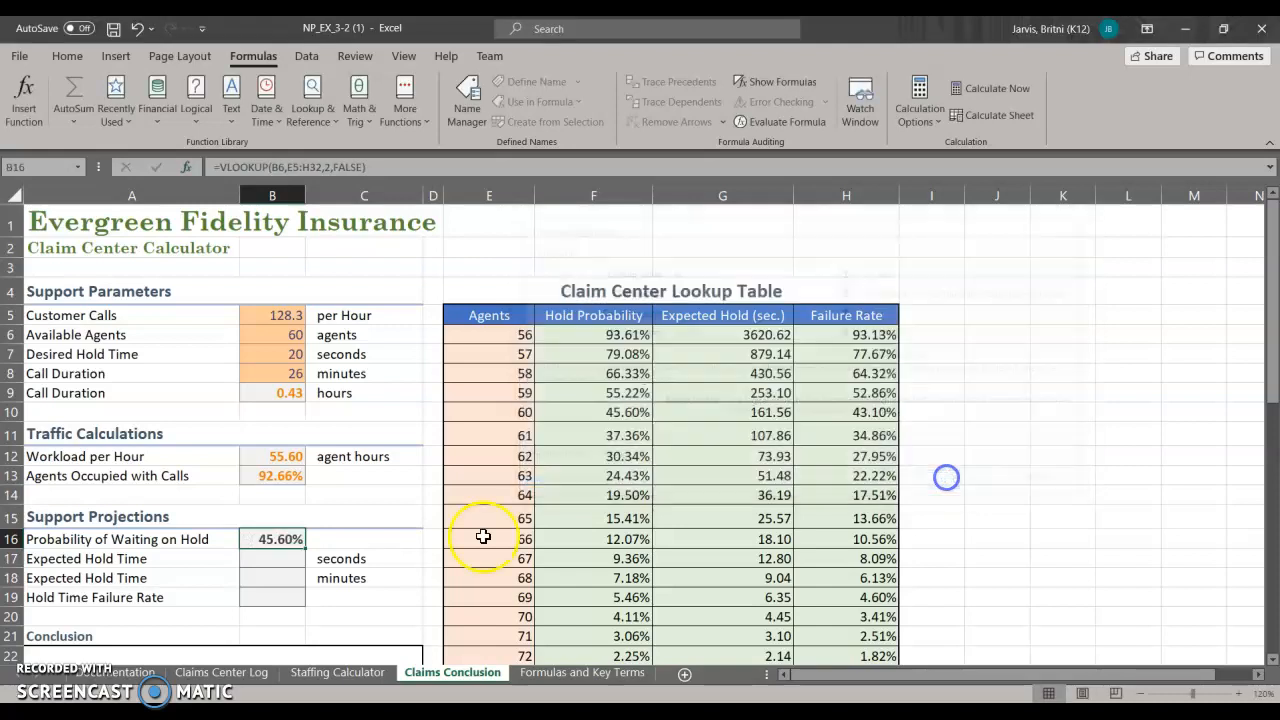
{"action": "left_click", "coordinate": [265, 540]}
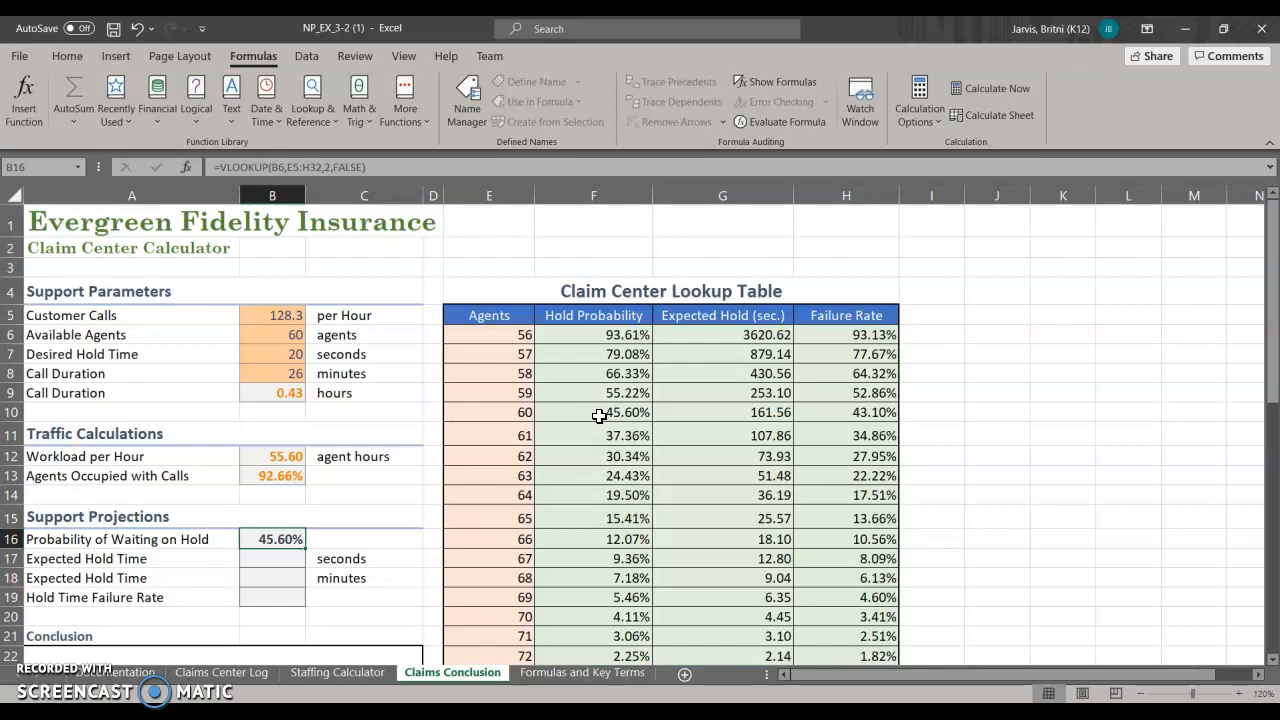
Insert the VLOOKUP function in cell B17 for Expected Hold Time in seconds, opening its arguments
{"action": "left_click", "coordinate": [272, 561]}
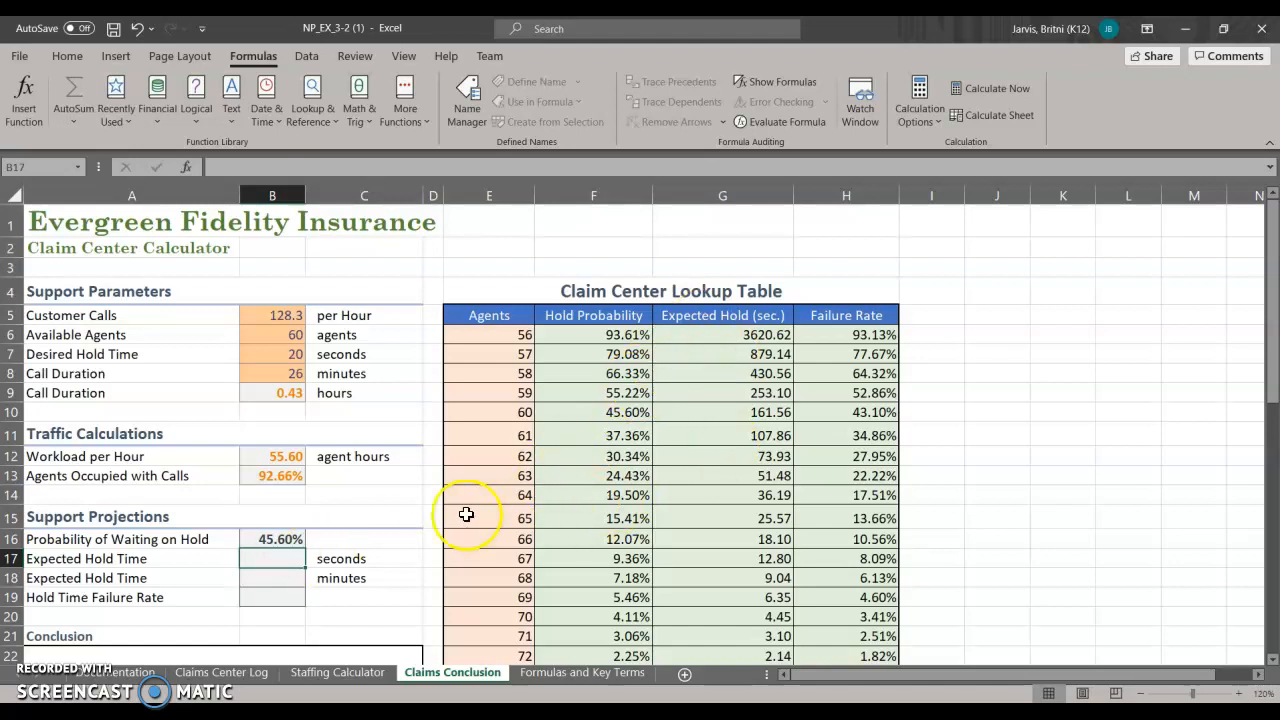
{"action": "left_click", "coordinate": [188, 169]}
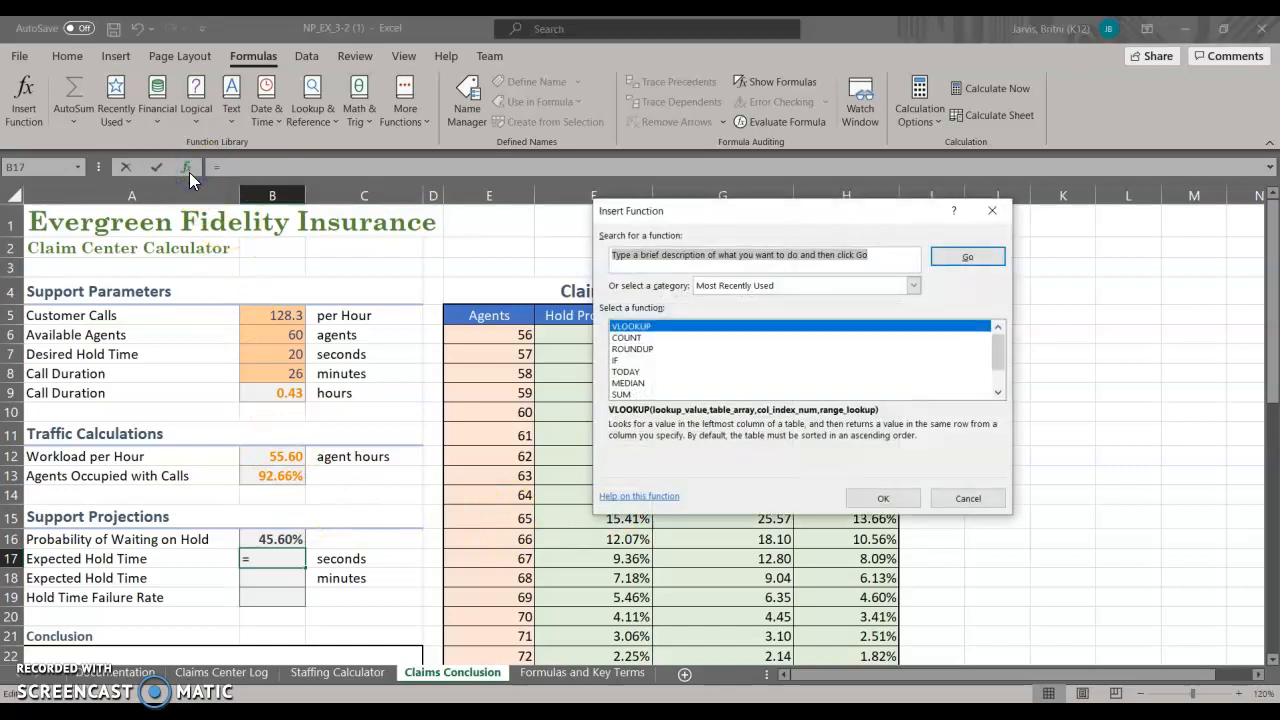
{"action": "type", "text": "VLOOKUP"}
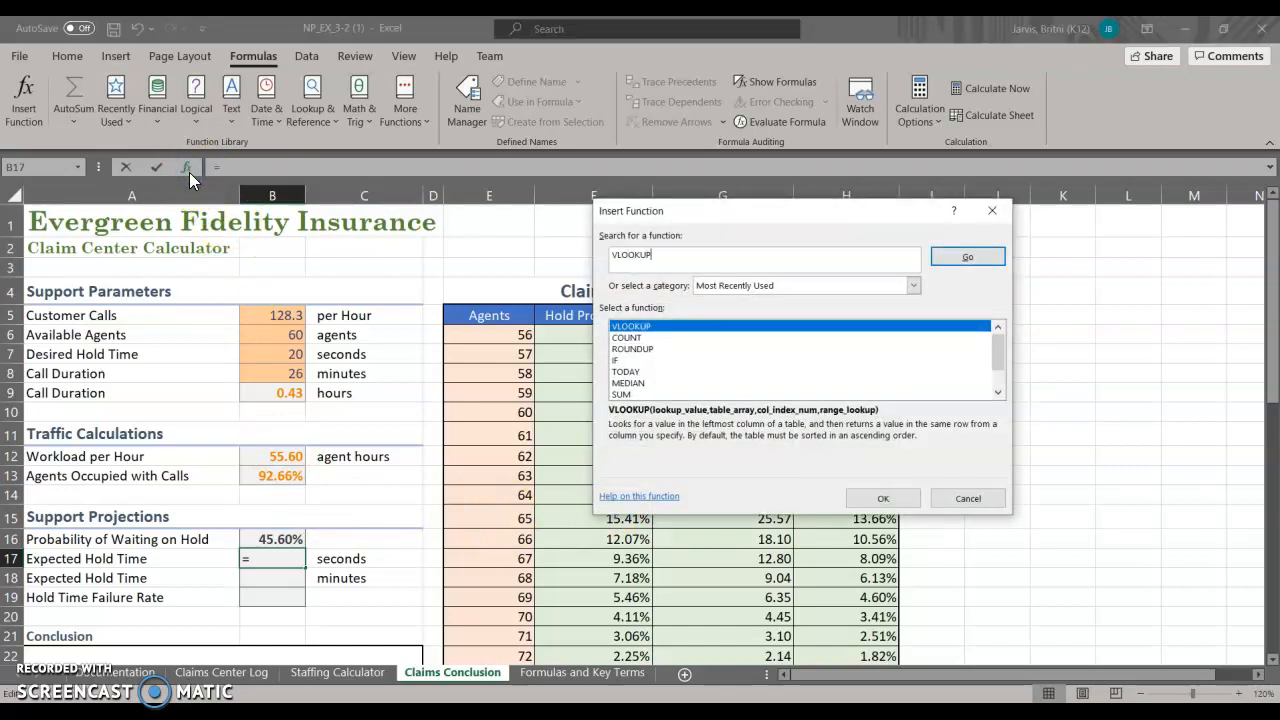
{"action": "key", "text": "Return"}
{"action": "left_click", "coordinate": [675, 327]}
{"action": "left_click", "coordinate": [675, 327]}
Complete B17's VLOOKUP with lookup value B6, table array E5:H32, column index 3 and range lookup FALSE
{"action": "type", "text": "B"}
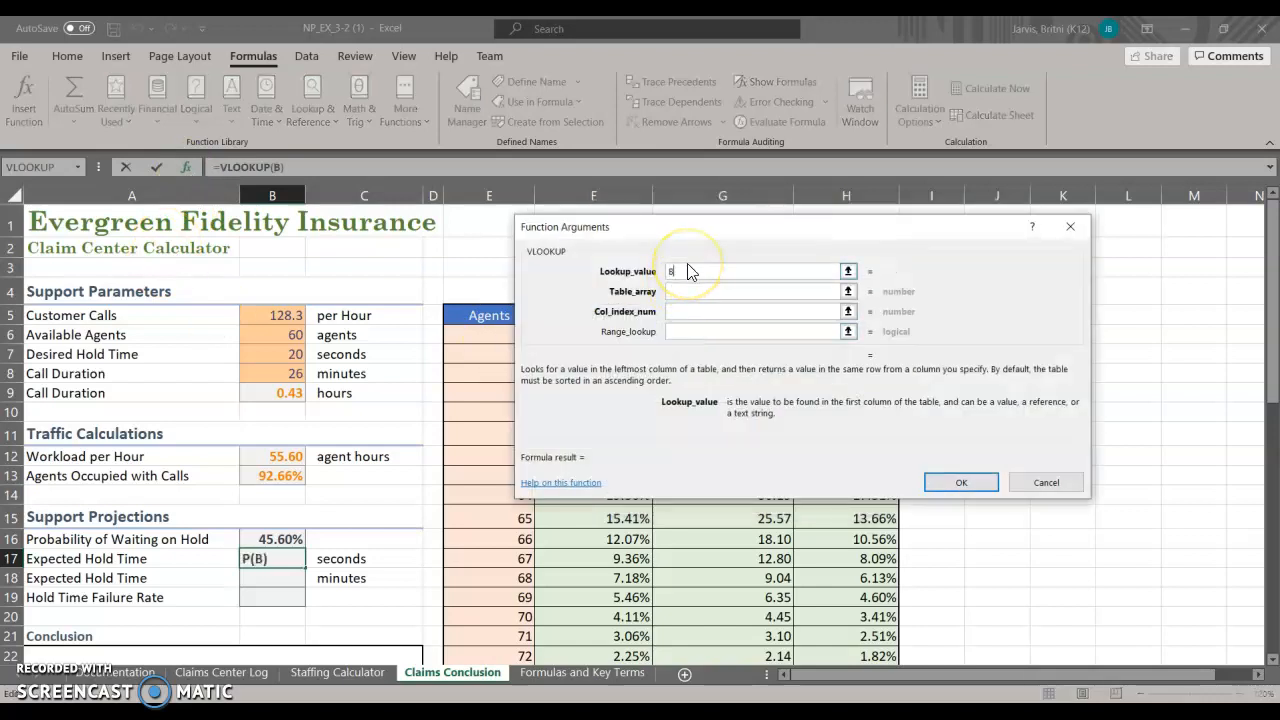
{"action": "type", "text": "6"}
{"action": "left_click", "coordinate": [700, 291]}
{"action": "type", "text": "E"}
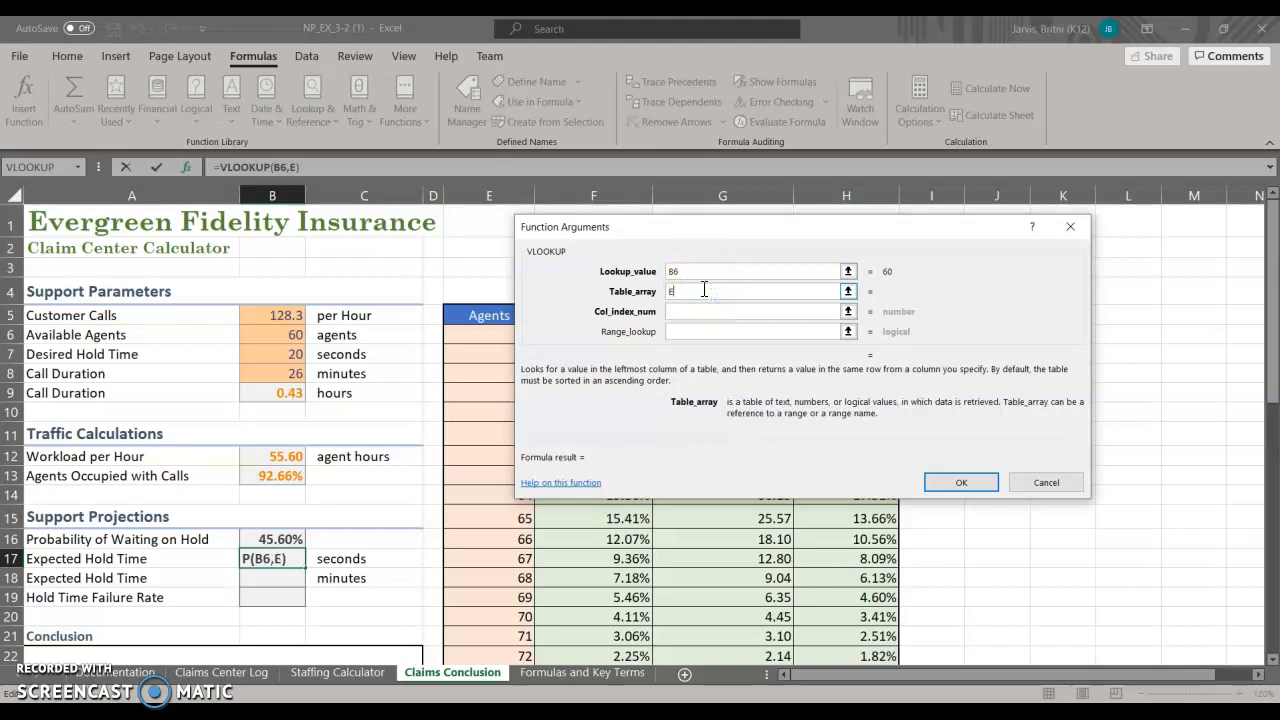
{"action": "type", "text": "5:H32"}
{"action": "left_click", "coordinate": [708, 311]}
{"action": "type", "text": "3"}
{"action": "left_click", "coordinate": [754, 333]}
{"action": "type", "text": "FALSE"}
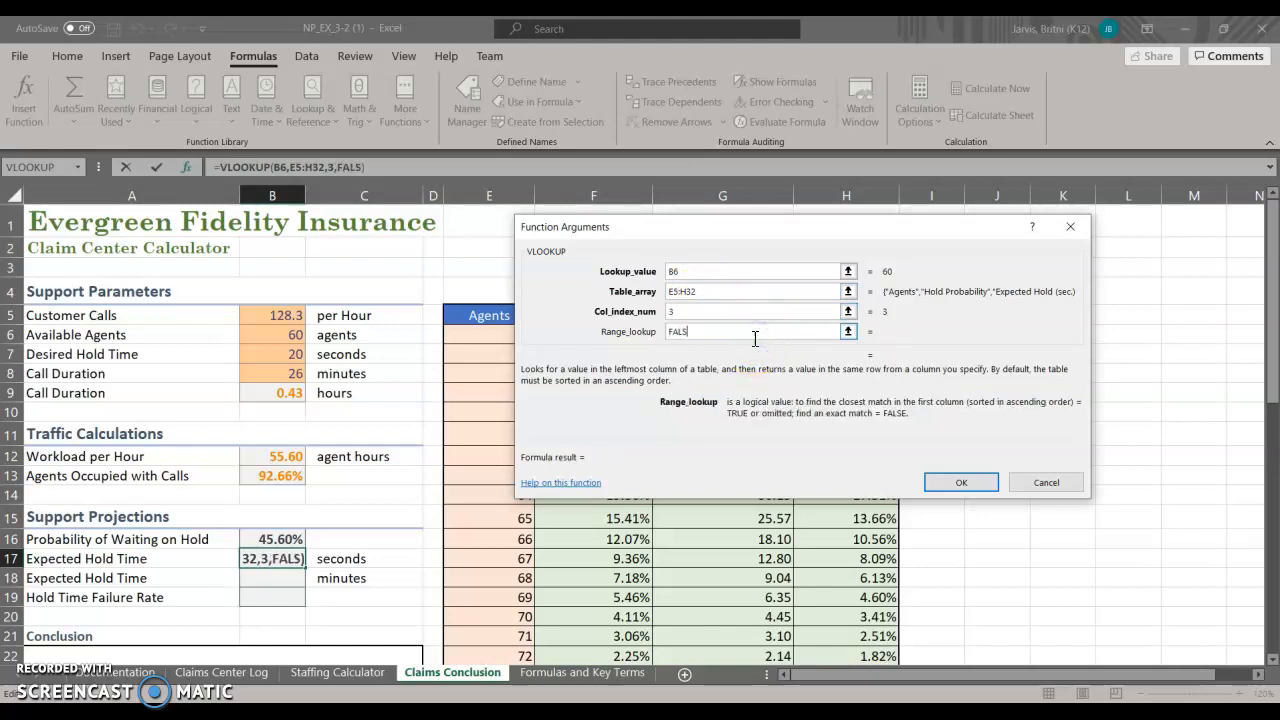
{"action": "left_click", "coordinate": [994, 484]}
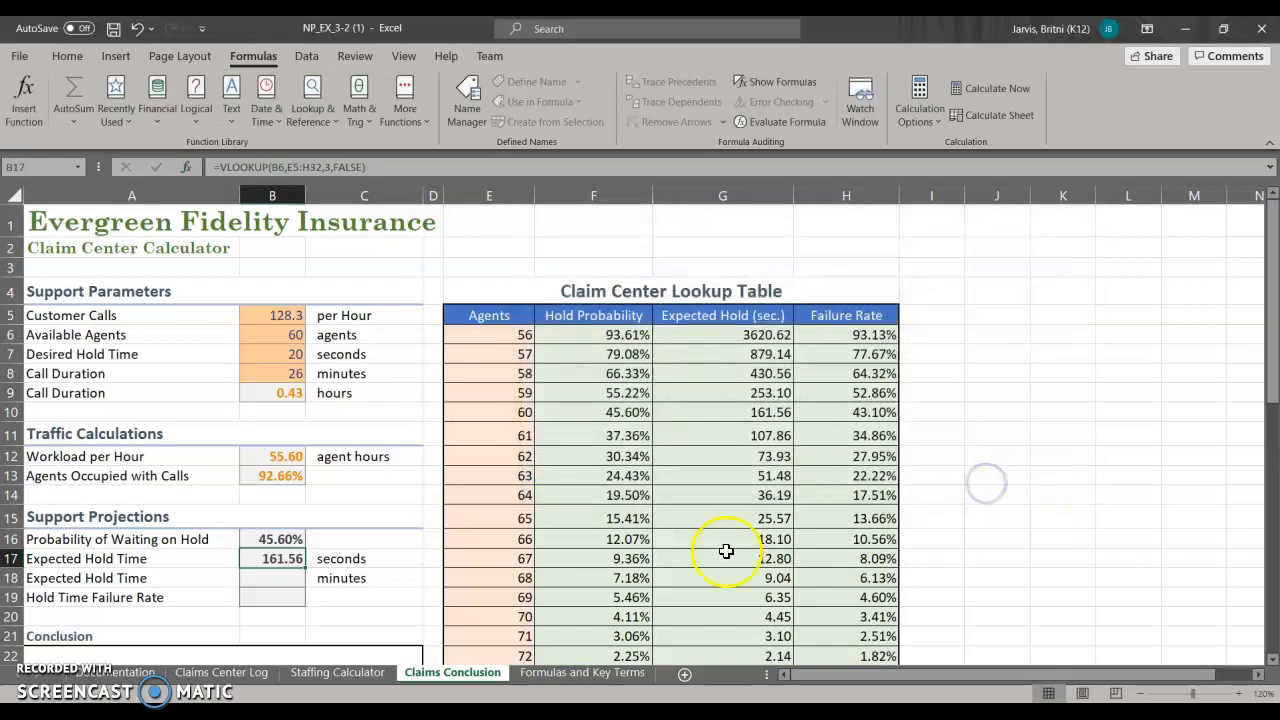
Convert the Expected Hold Time to minutes in cell B18 with the formula =B17/60
{"action": "left_click", "coordinate": [272, 578]}
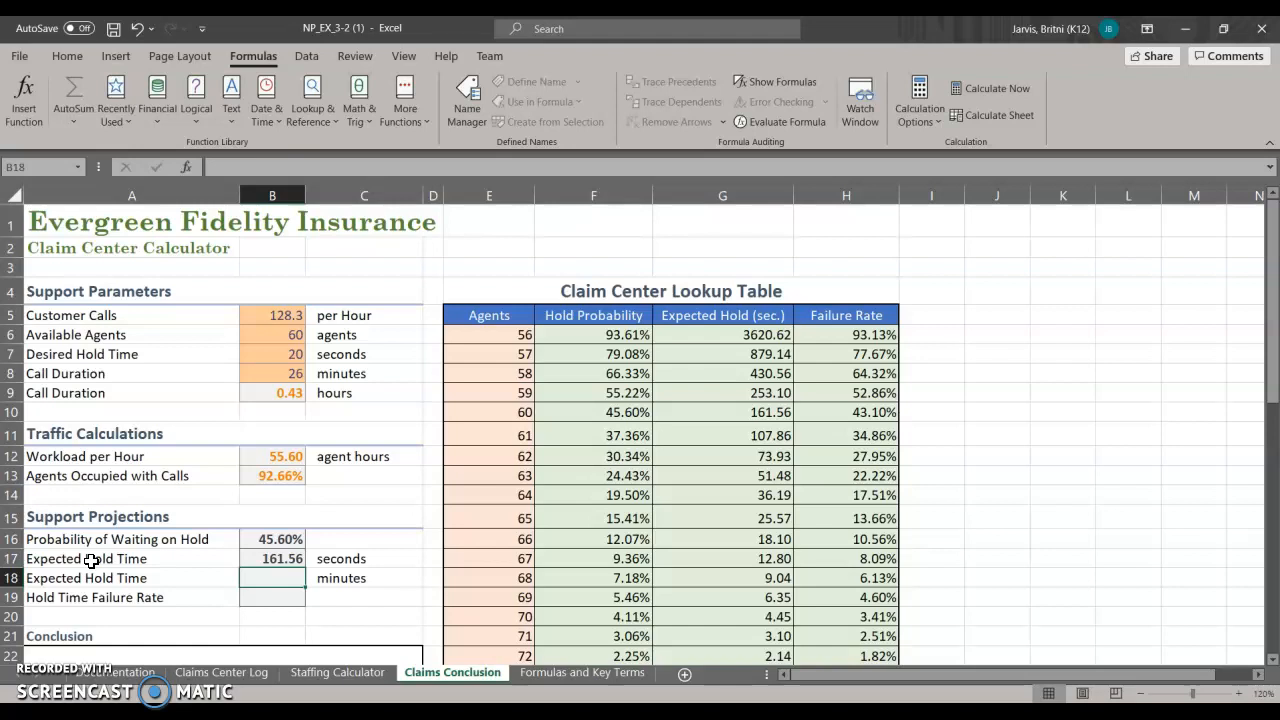
{"action": "key", "text": "Down"}
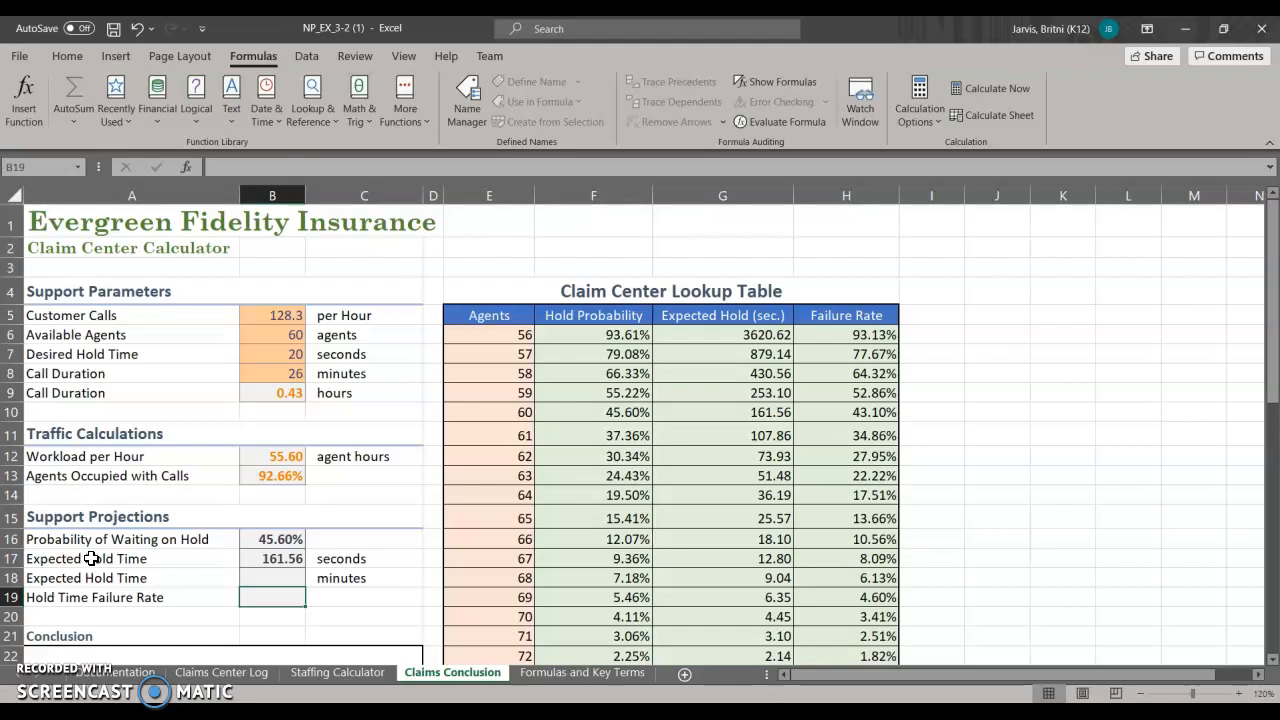
{"action": "left_click", "coordinate": [268, 580]}
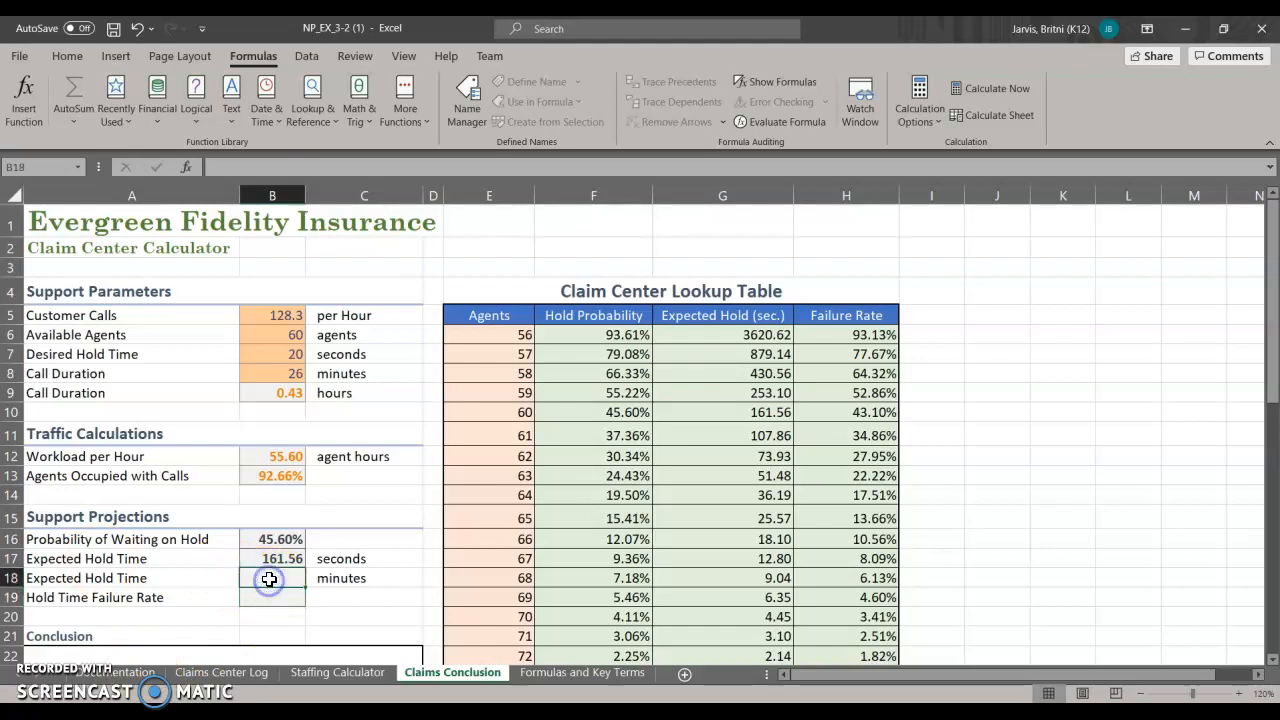
{"action": "type", "text": "="}
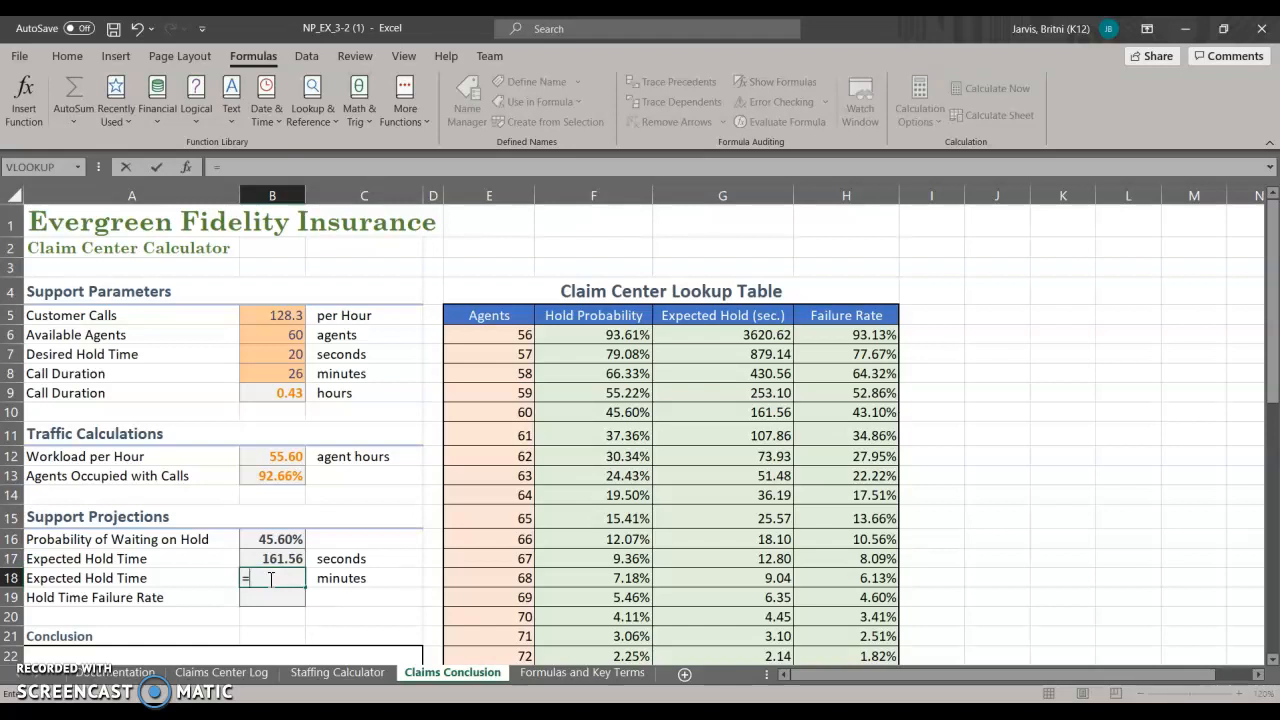
{"action": "left_click", "coordinate": [264, 555]}
{"action": "type", "text": "/60"}
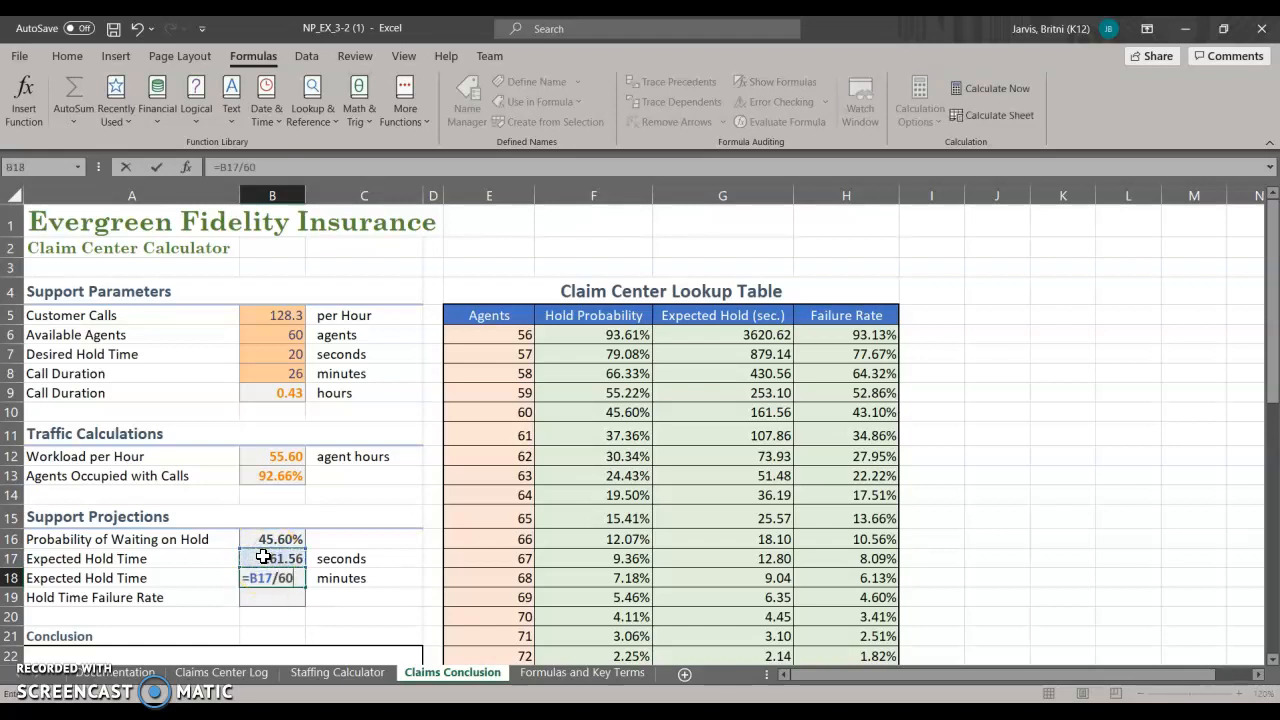
{"action": "key", "text": "Return"}
Select the merged Conclusion box at A22 below the Support Projections
{"action": "left_click", "coordinate": [262, 597]}
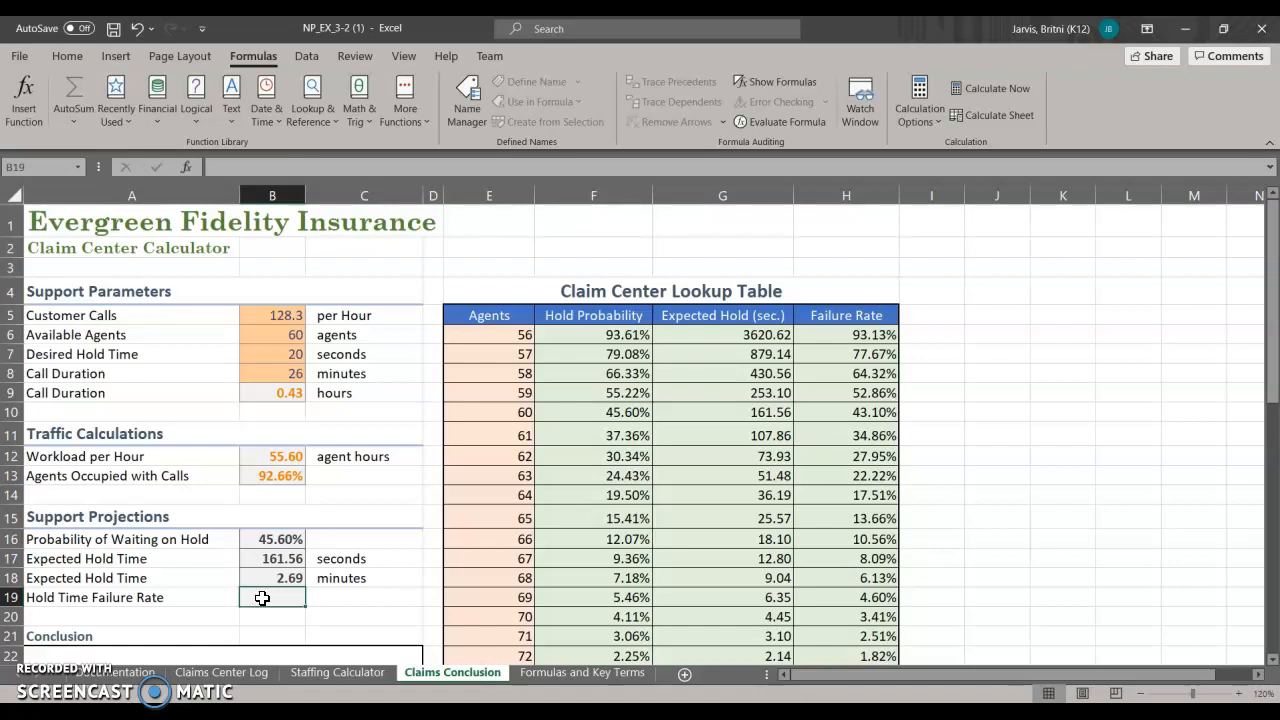
{"action": "scroll", "coordinate": [280, 575], "scroll_direction": "down", "scroll_amount": 2}
{"action": "left_click", "coordinate": [272, 560]}
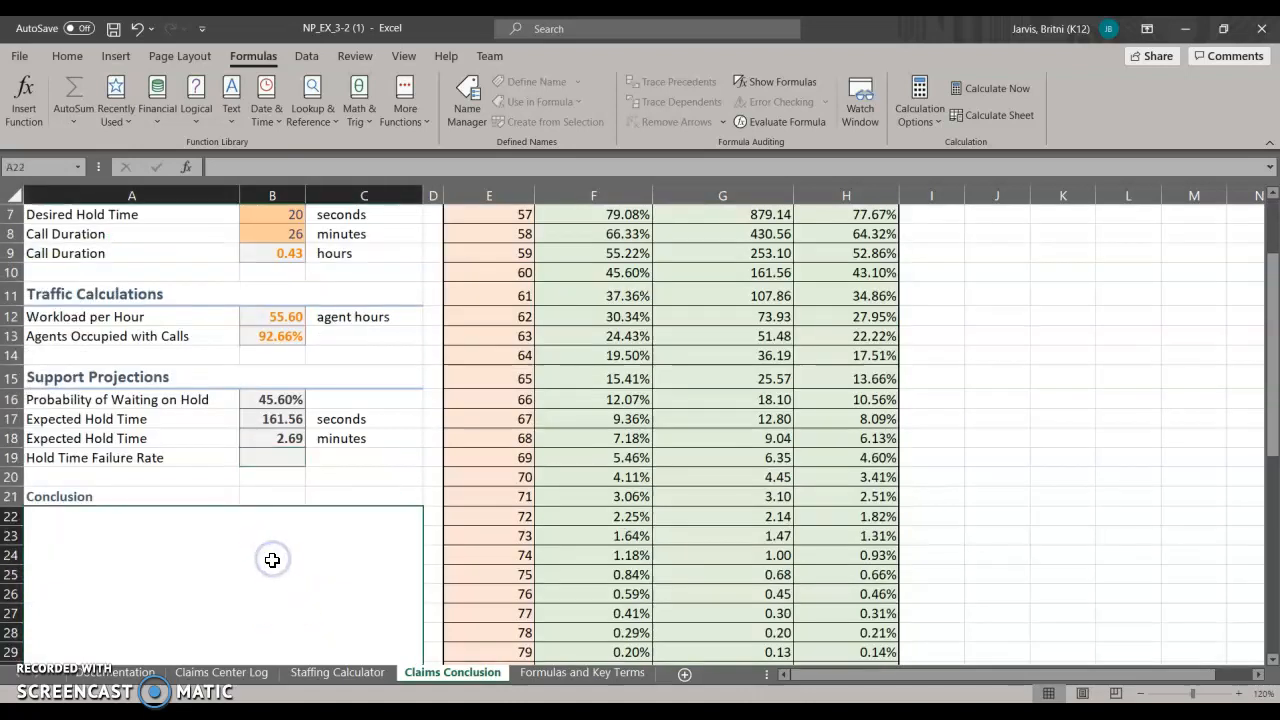